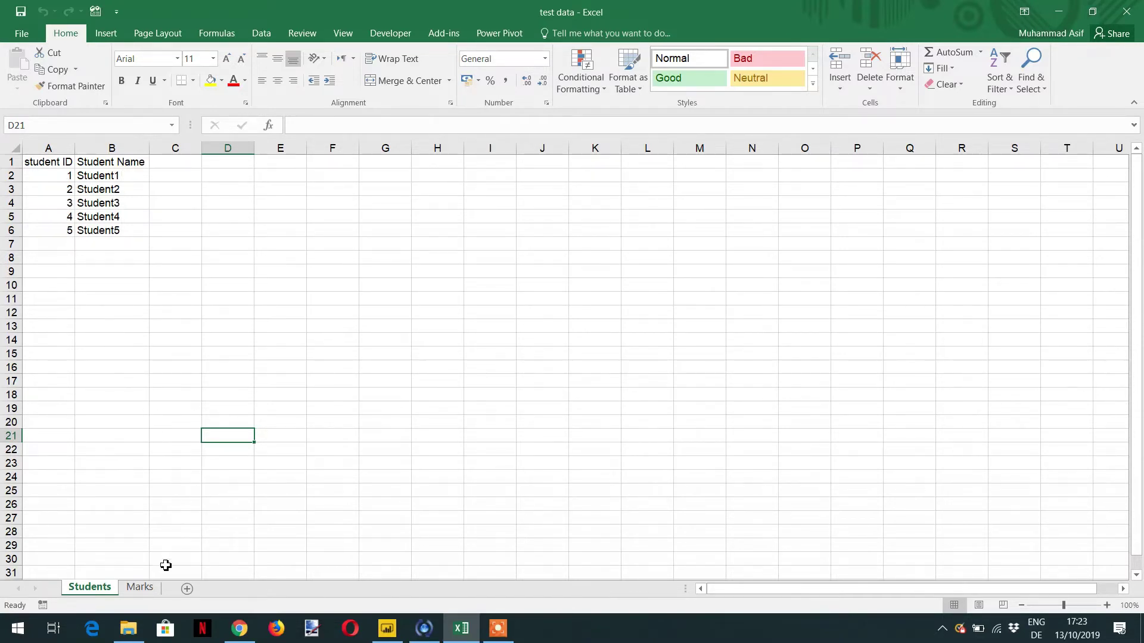
# - Open the Marks sheet of the test data workbook and widen the Student ID and Mid term Marks columns
pyautogui.click(141, 588)
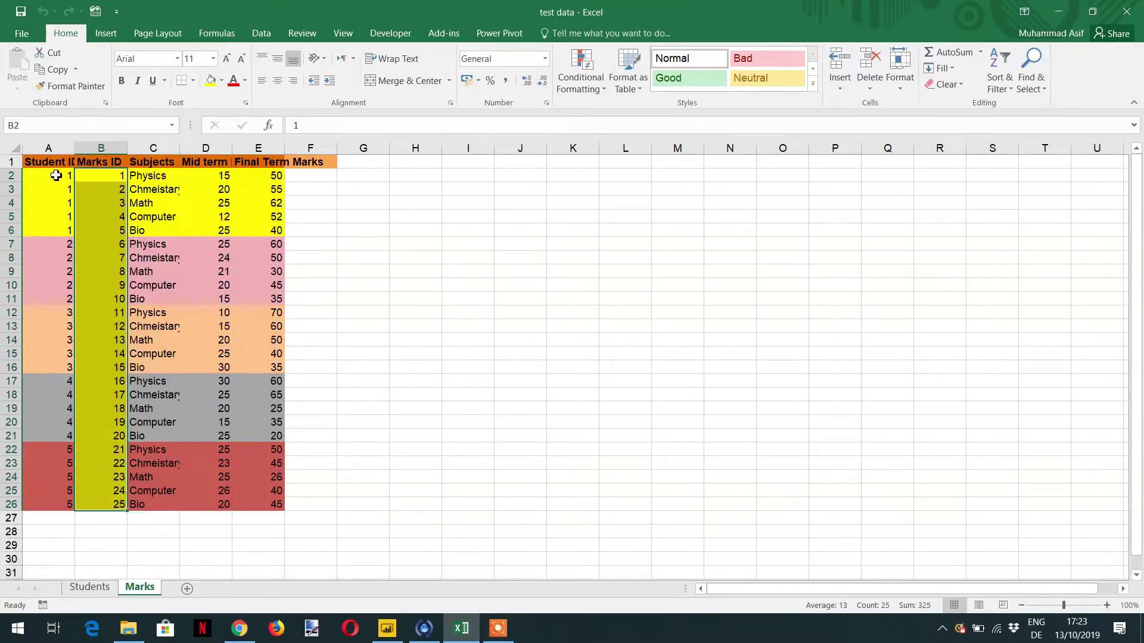
pyautogui.moveTo(74, 148); pyautogui.dragTo(82, 148)
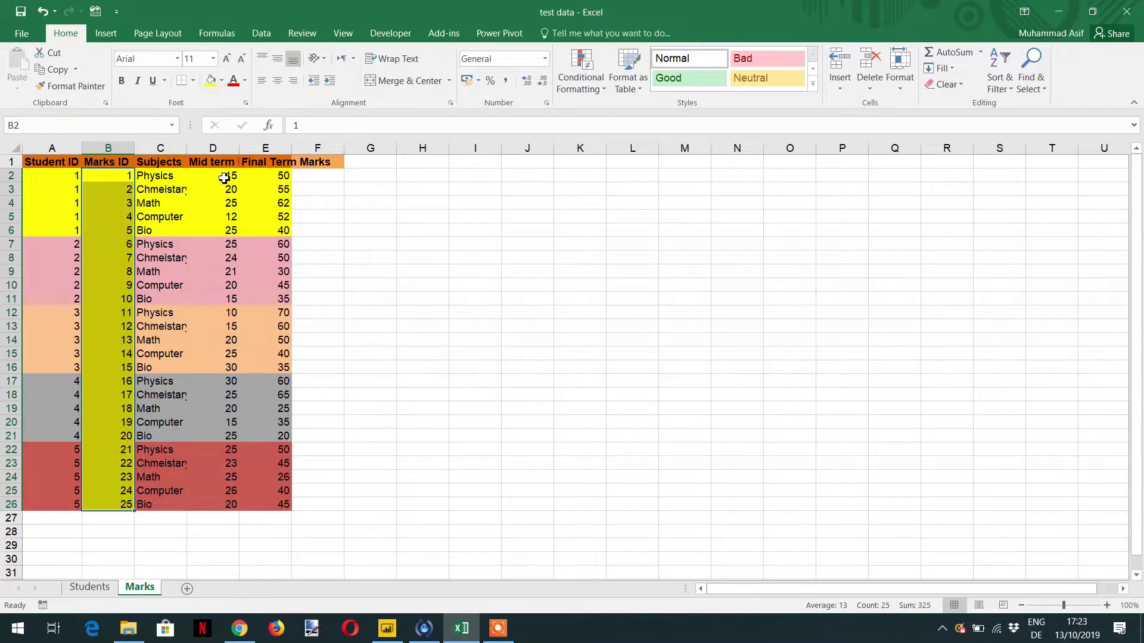
pyautogui.moveTo(239, 148); pyautogui.dragTo(262, 147)
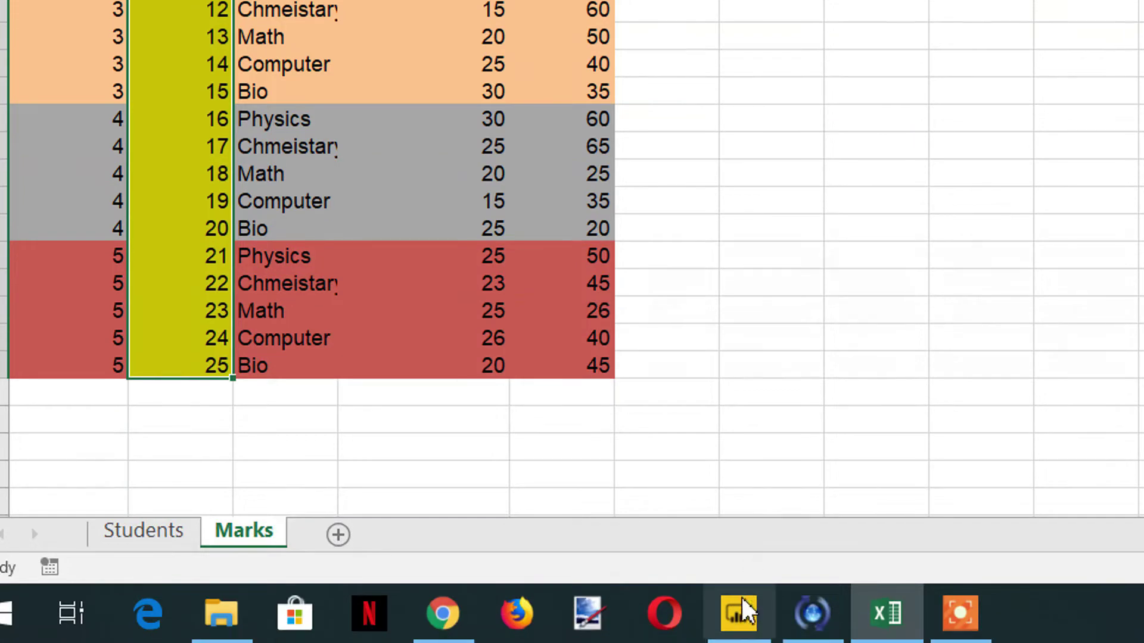
# - Switch to Power BI Desktop and, in the Marks table's data, start a calculated column named Obtained Marks
pyautogui.click(741, 605)
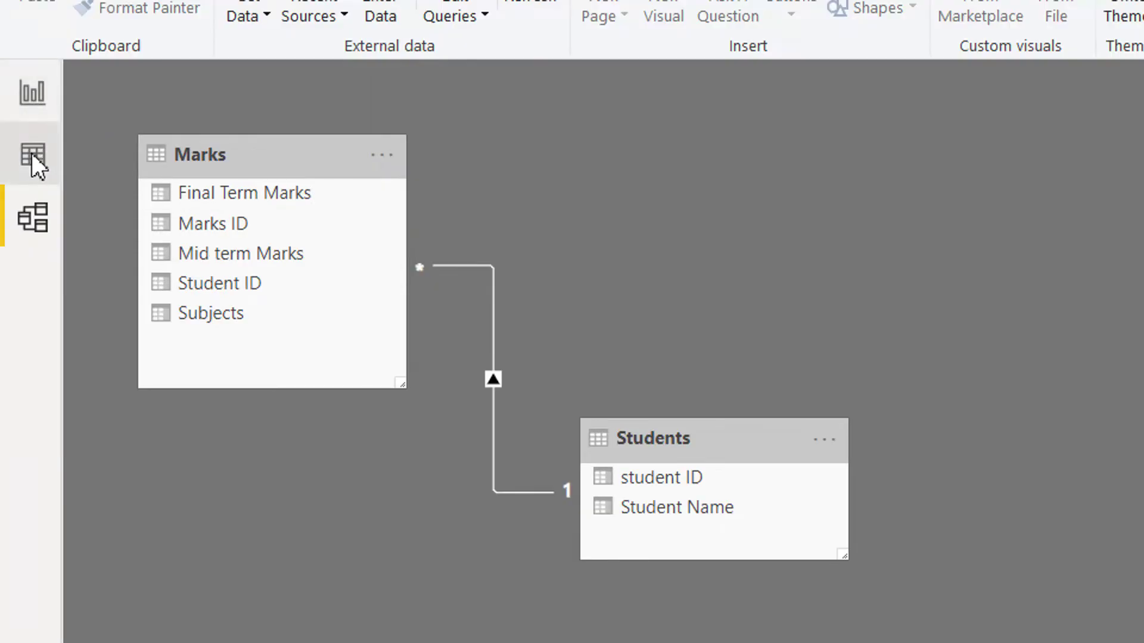
pyautogui.click(33, 162)
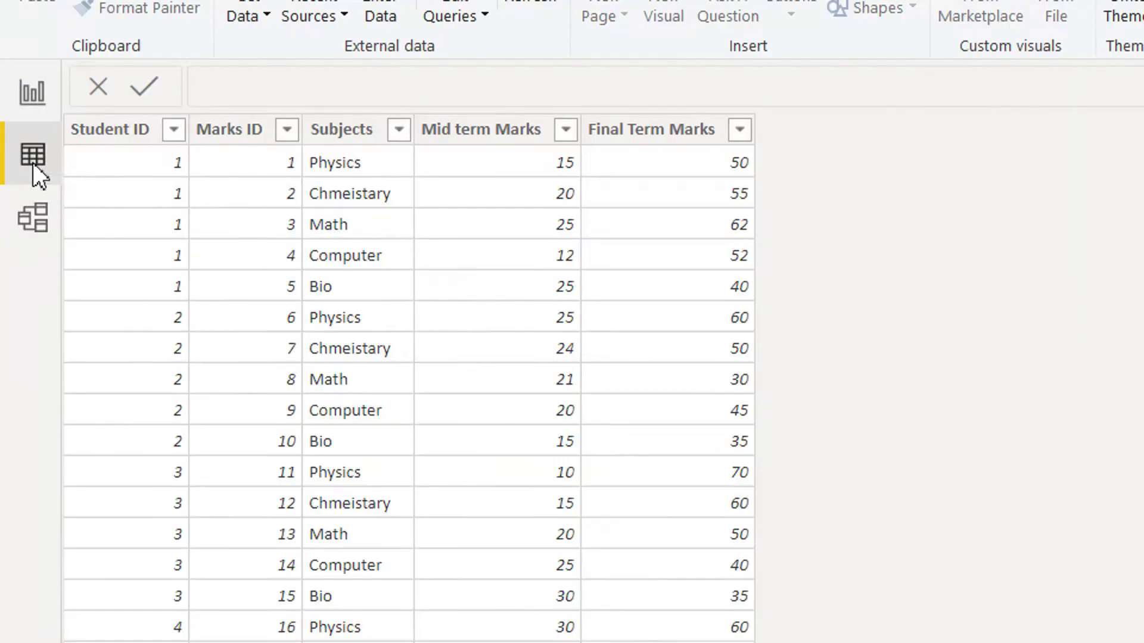
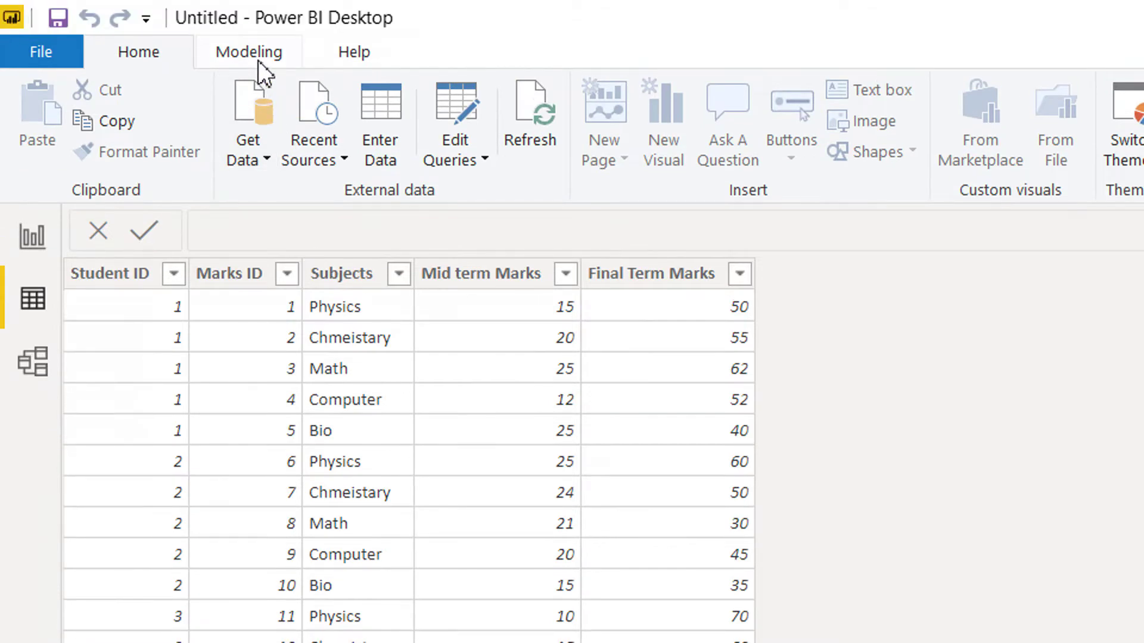
pyautogui.click(258, 59)
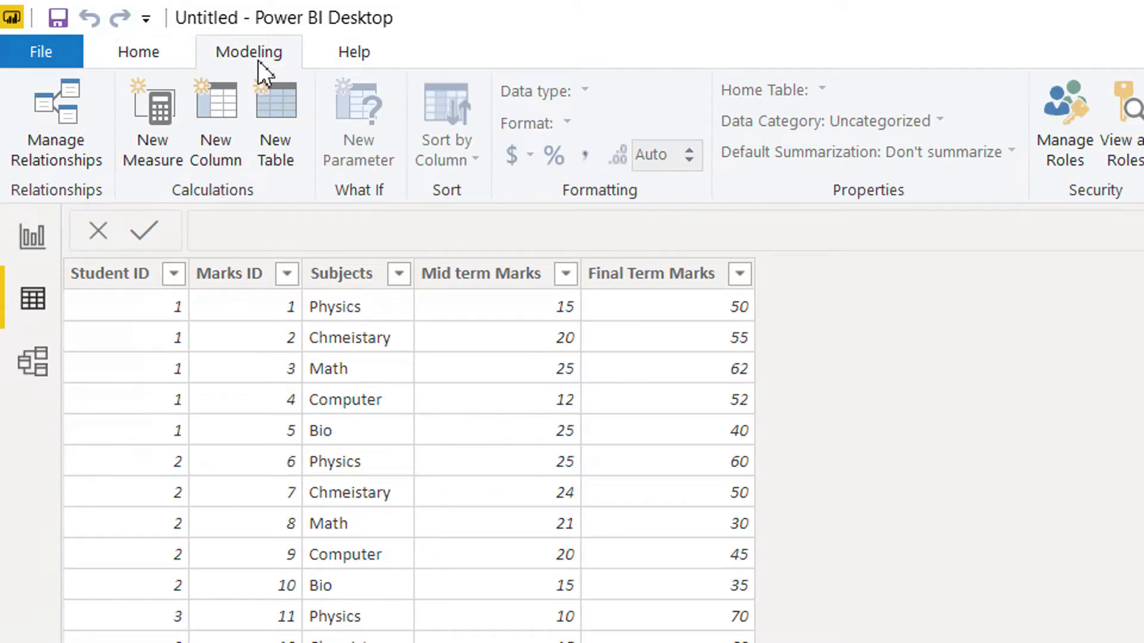
pyautogui.click(224, 167)
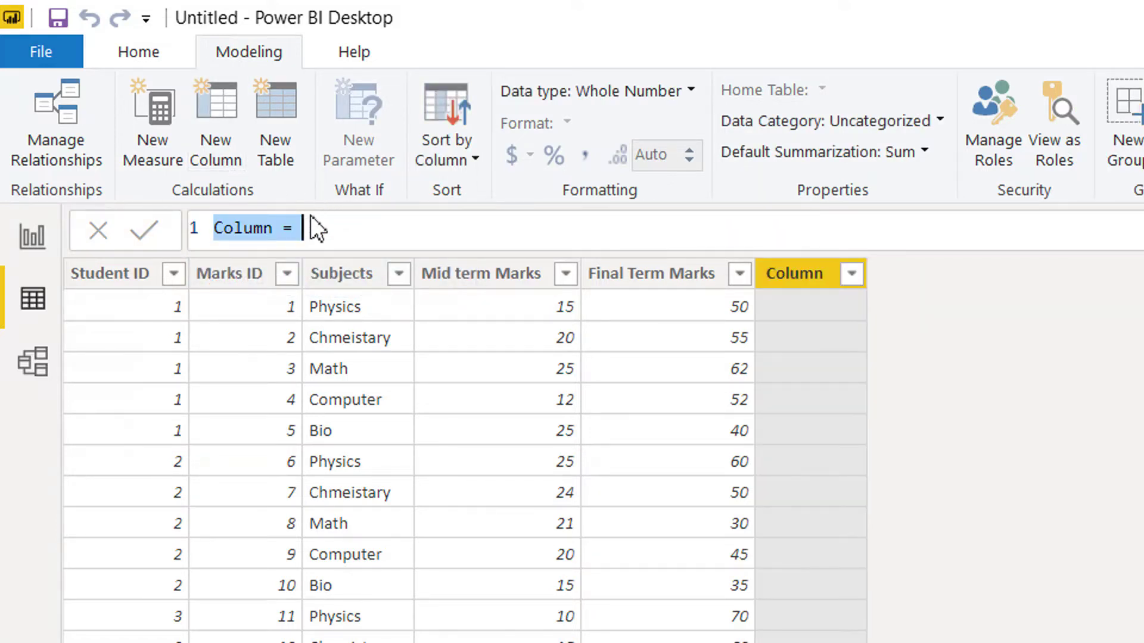
pyautogui.click(276, 229)
pyautogui.press('BackSpace')
pyautogui.press('BackSpace')
pyautogui.press('BackSpace')
pyautogui.press('BackSpace')
pyautogui.press('BackSpace')
pyautogui.press('BackSpace')
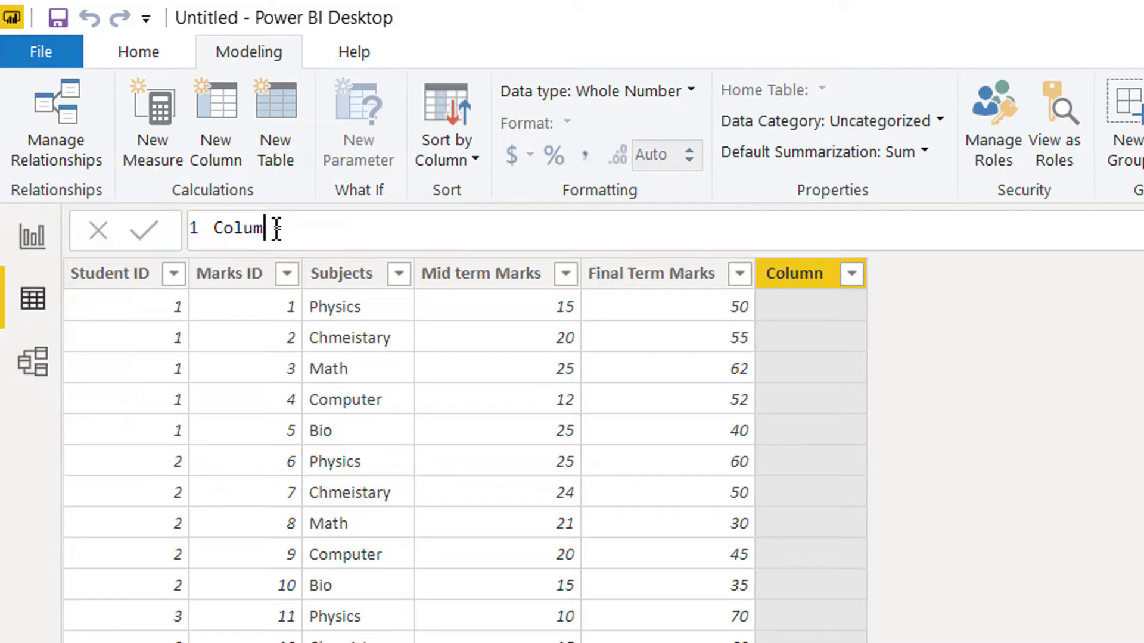
pyautogui.write('Obtained Marks')
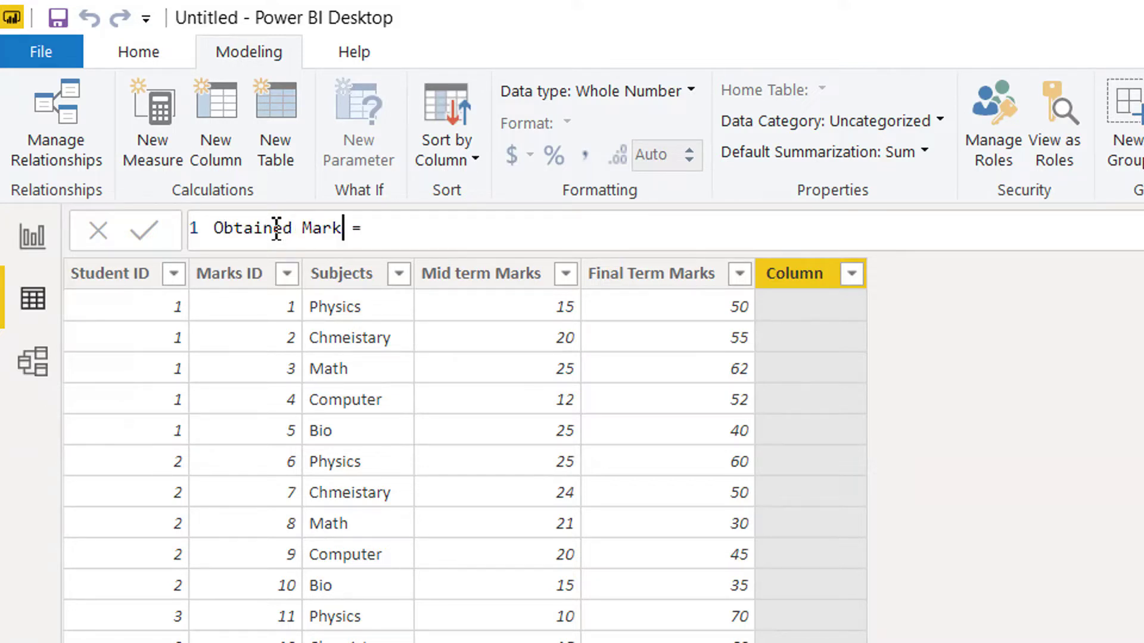
# - Define the Obtained Marks column as Marks[Mid term Marks] + Marks[Final Term Marks]
pyautogui.click(438, 237)
pyautogui.write('mid')
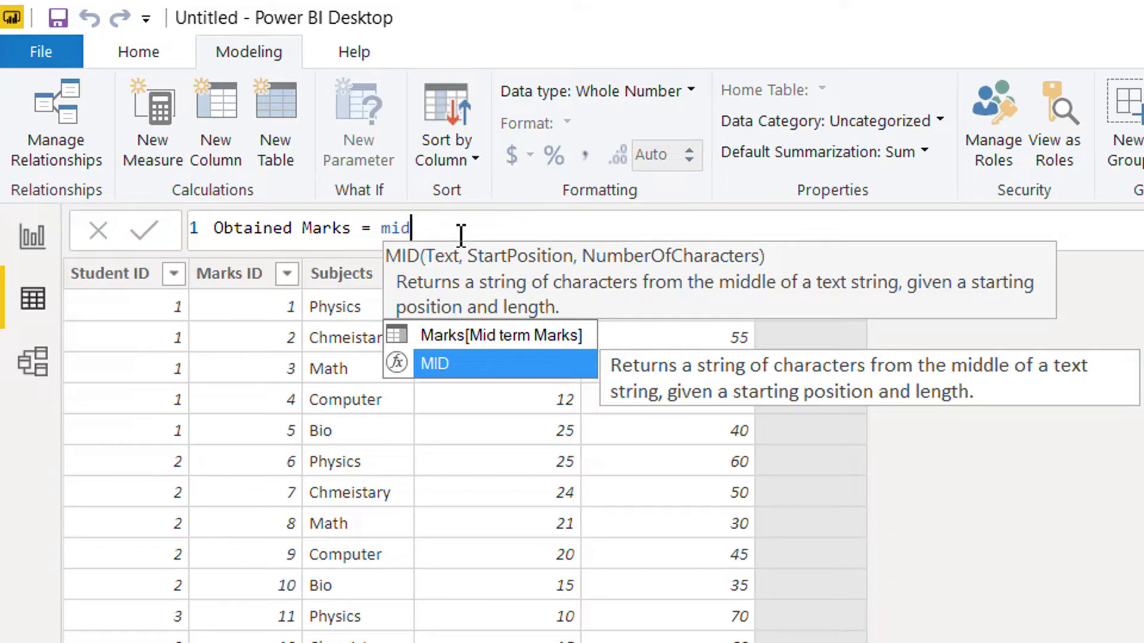
pyautogui.press('Up')
pyautogui.press('Tab')
pyautogui.write('+ ')
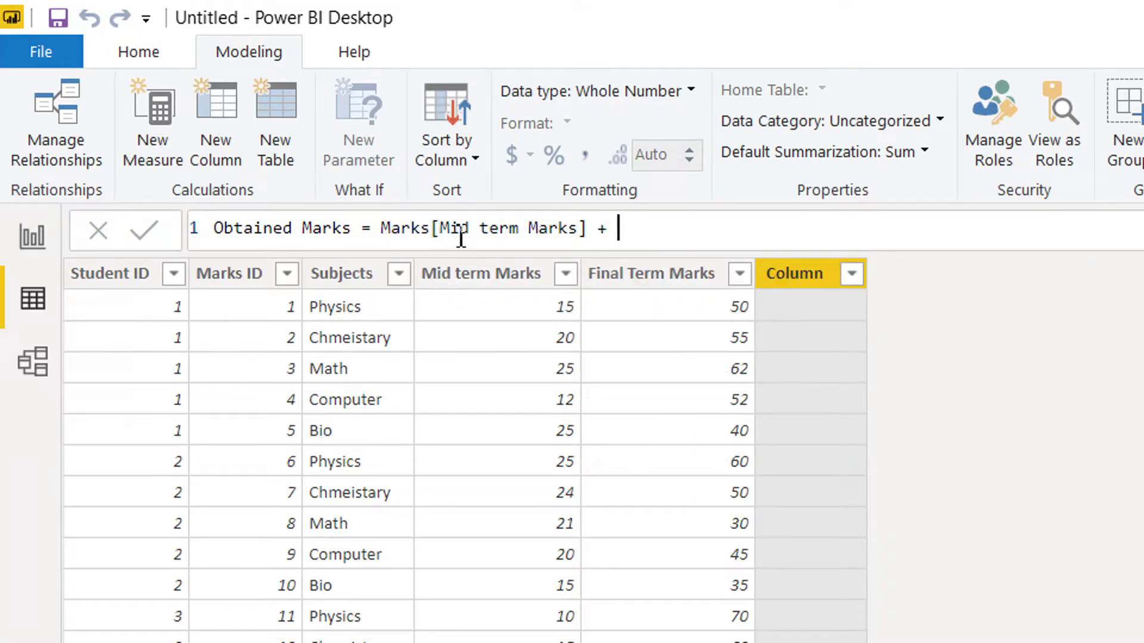
pyautogui.write('fin')
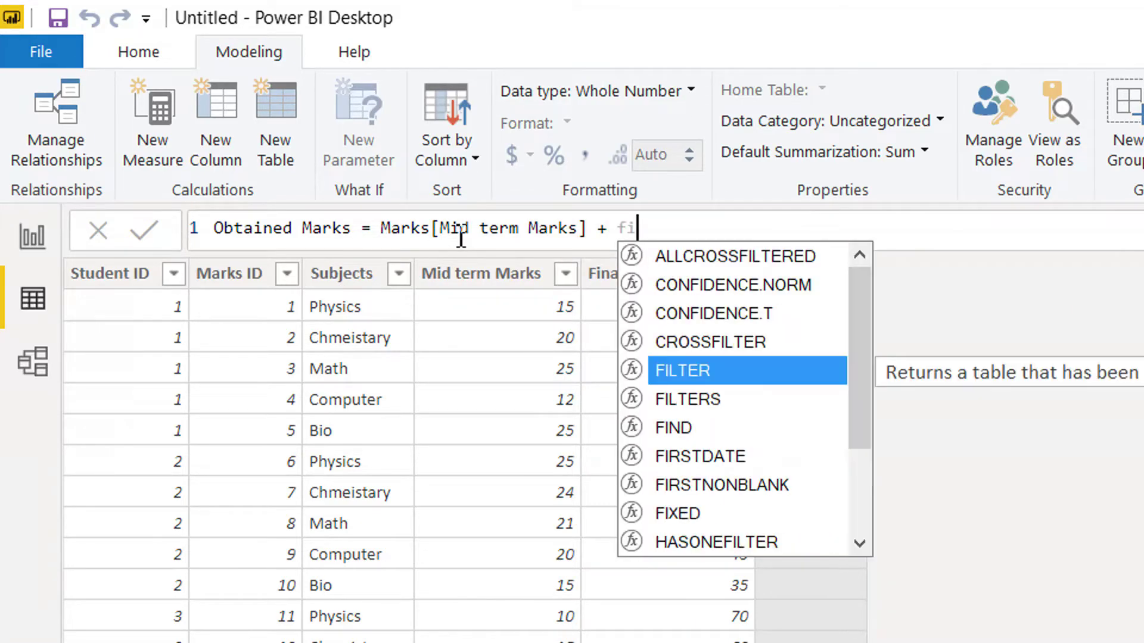
pyautogui.press('Down')
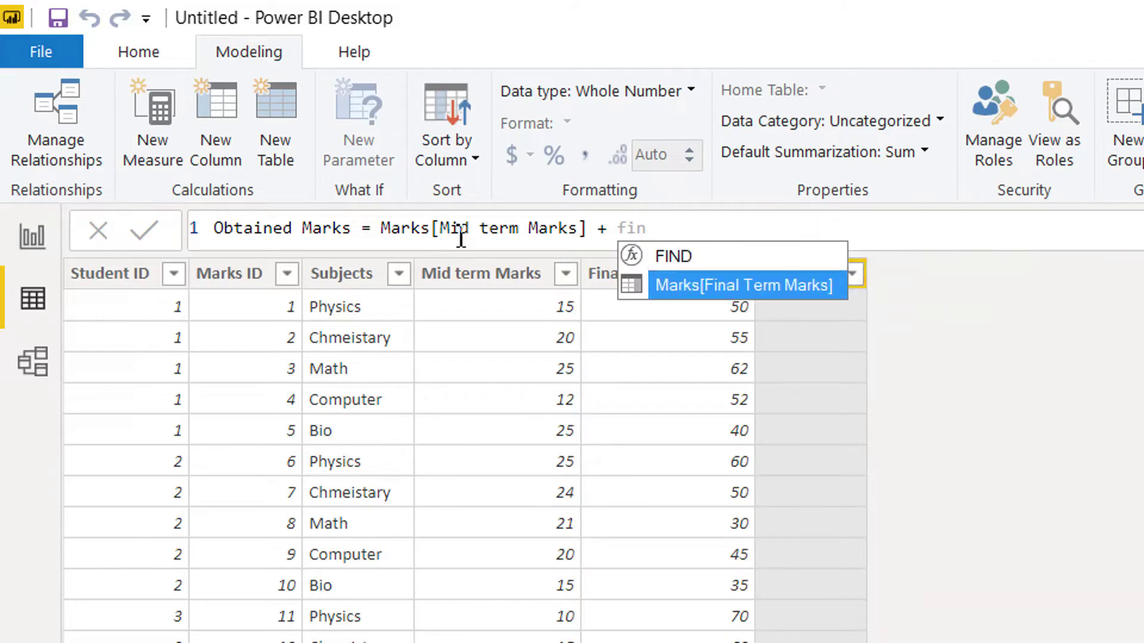
pyautogui.press('Tab')
pyautogui.press('Return')
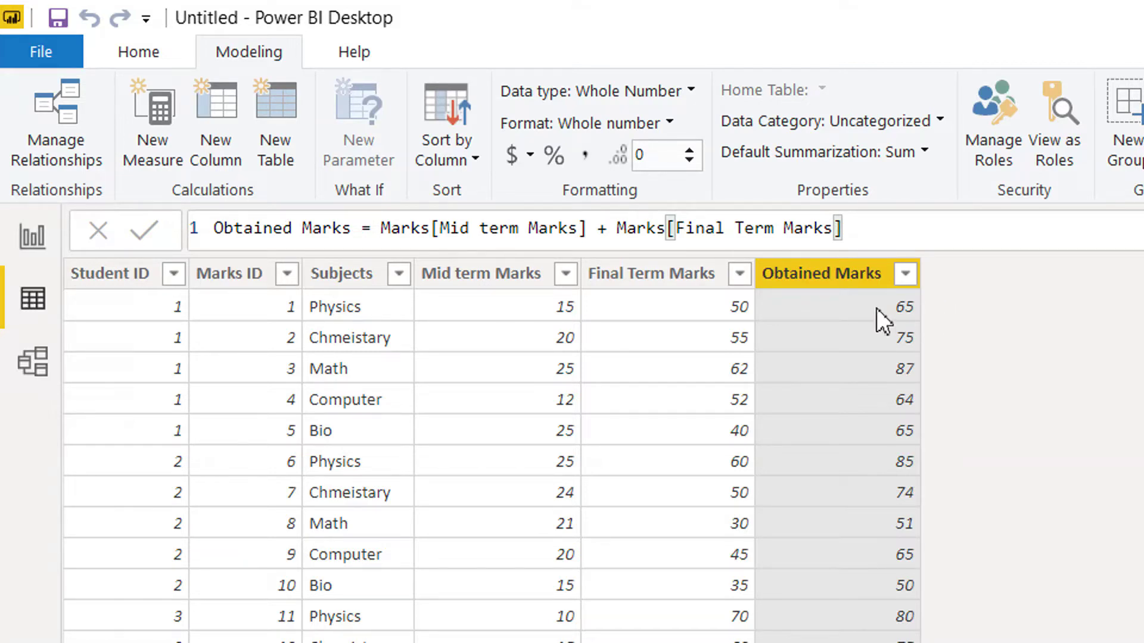
# - Start another calculated column in the Marks table and name it Total Marks
pyautogui.click(214, 163)
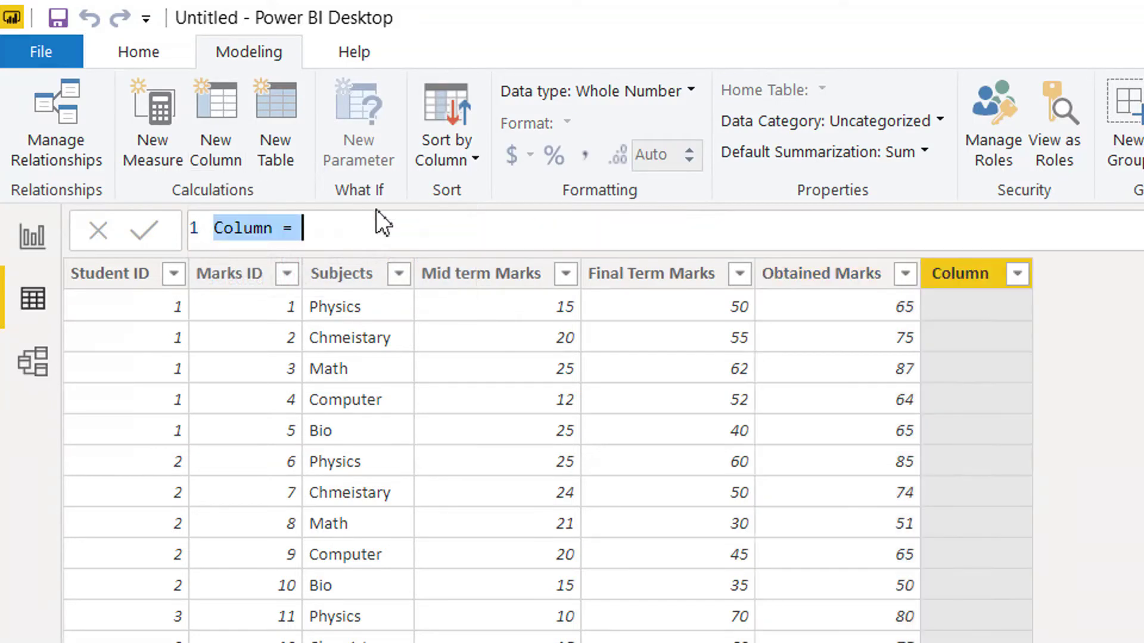
pyautogui.press('Home')
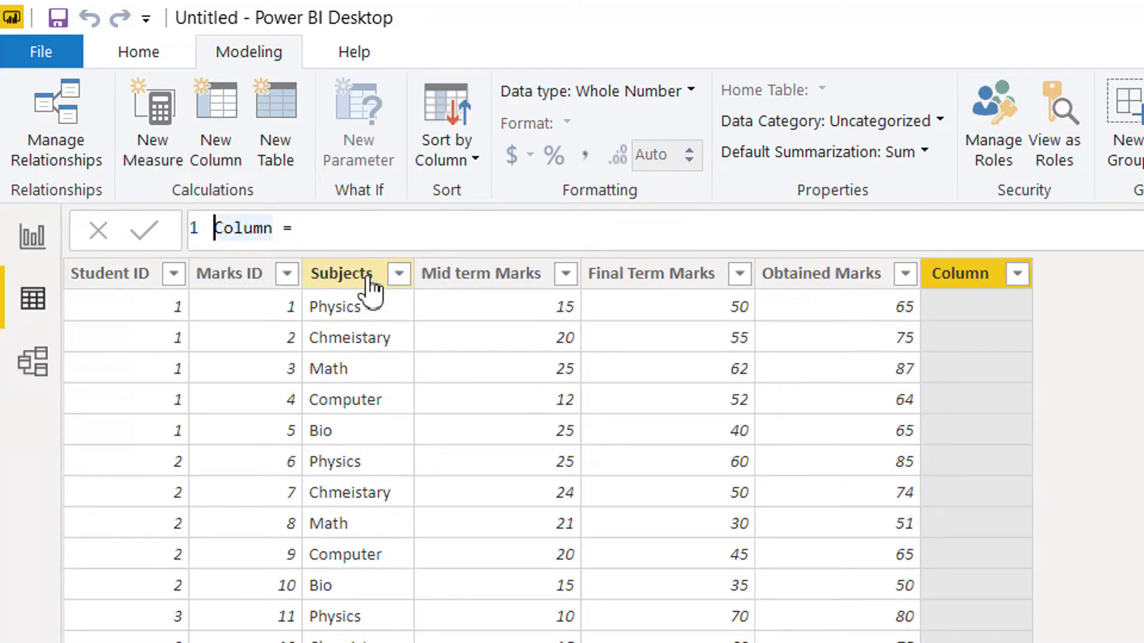
pyautogui.press('Right')
pyautogui.press('Right')
pyautogui.press('Right')
pyautogui.press('Right')
pyautogui.press('Right')
pyautogui.press('Right')
pyautogui.press('BackSpace')
pyautogui.press('BackSpace')
pyautogui.press('BackSpace')
pyautogui.press('BackSpace')
pyautogui.press('BackSpace')
pyautogui.press('BackSpace')
pyautogui.write('Total')
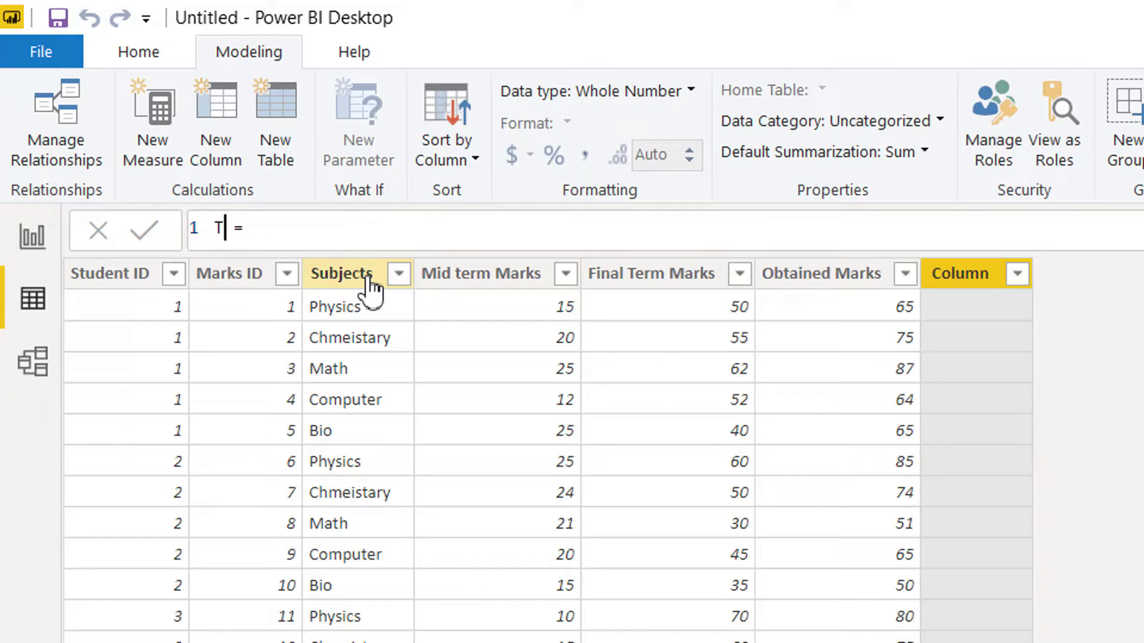
pyautogui.write(' Marks')
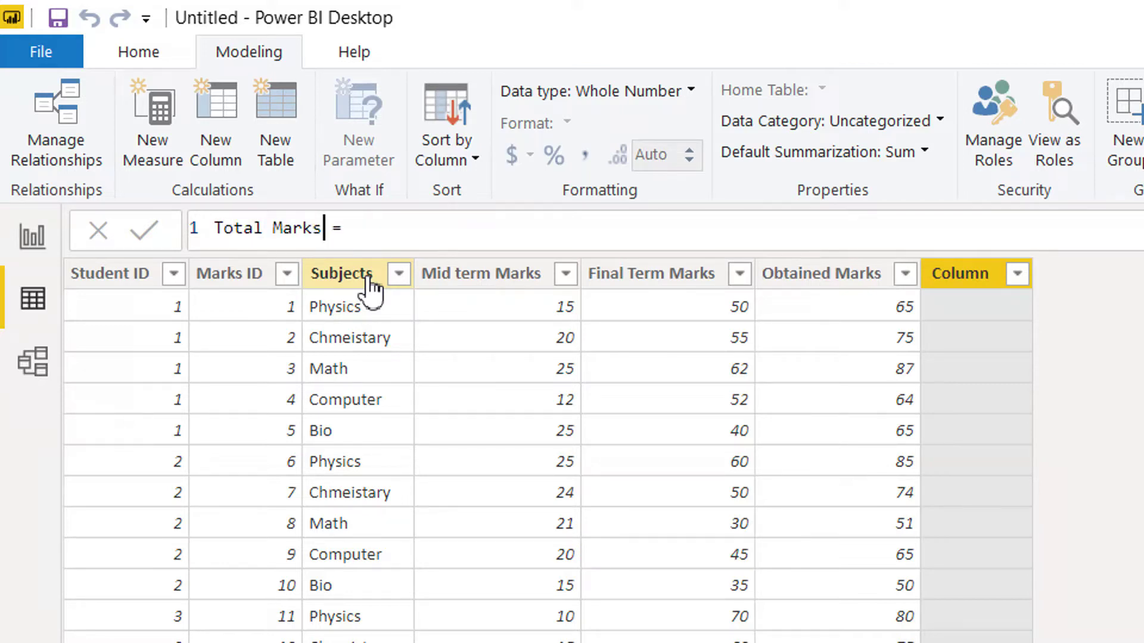
# - Define the Total Marks column as the constant 100
pyautogui.press('Right')
pyautogui.press('Right')
pyautogui.press('Right')
pyautogui.write('100')
pyautogui.press('Return')
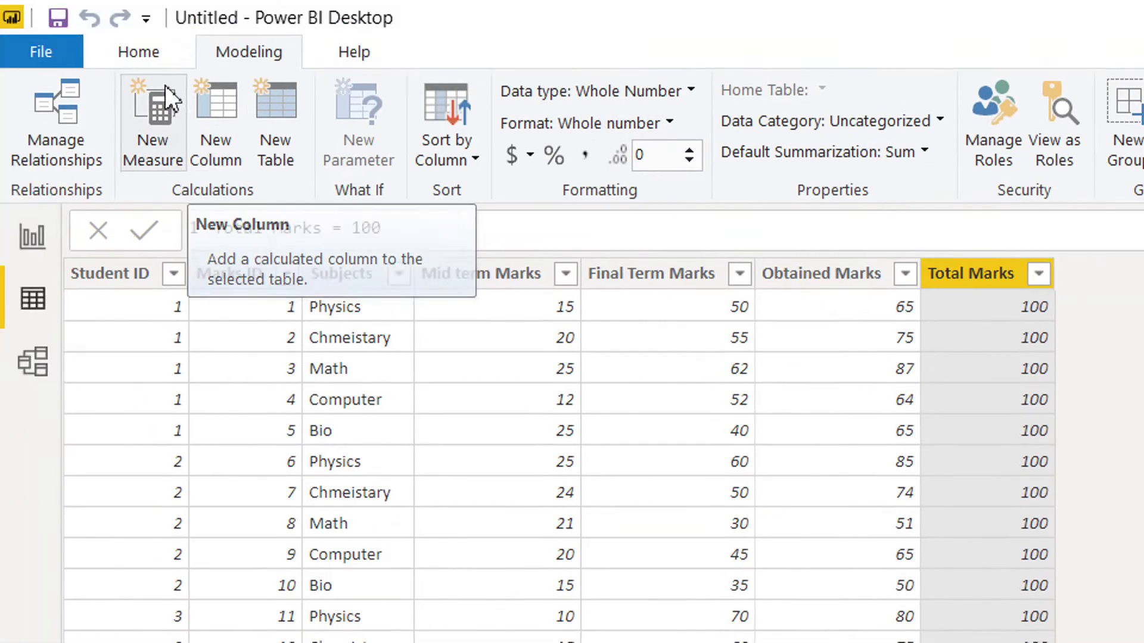
# - Start a third calculated column in the Marks table and name it Marks %
pyautogui.click(231, 149)
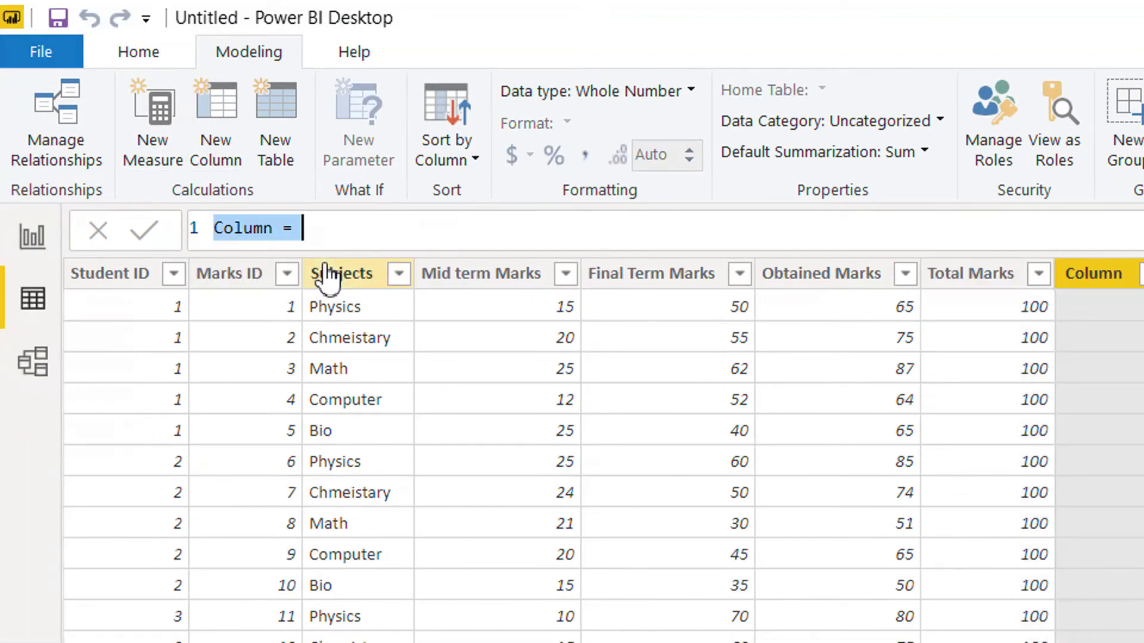
pyautogui.write('%')
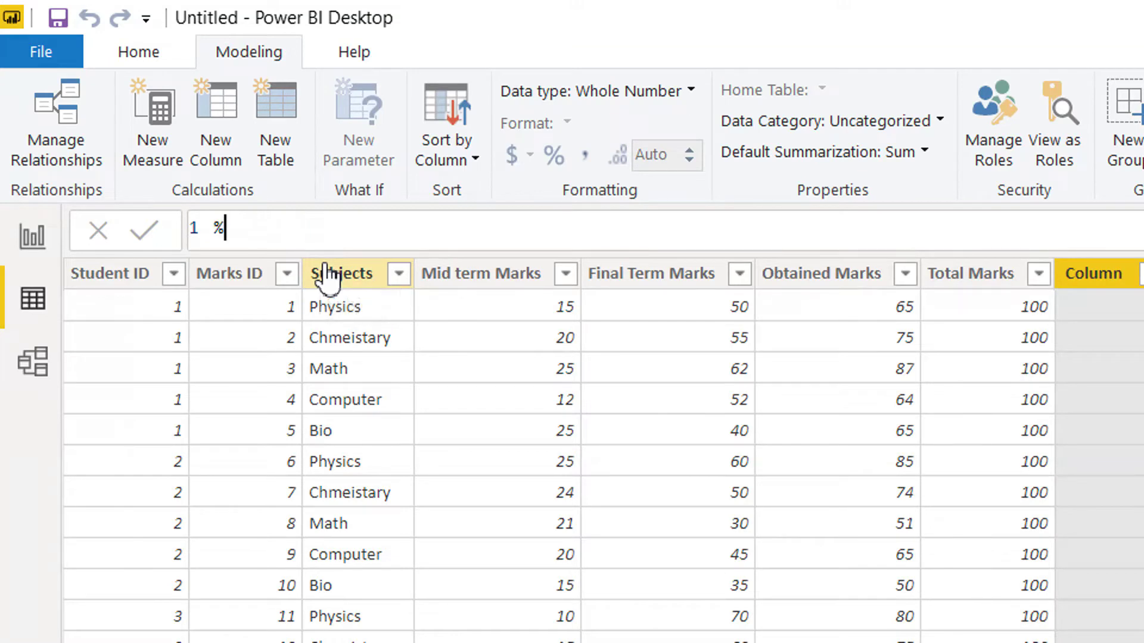
pyautogui.press('BackSpace')
pyautogui.write('Marks &')
pyautogui.press('BackSpace')
pyautogui.write('% = ')
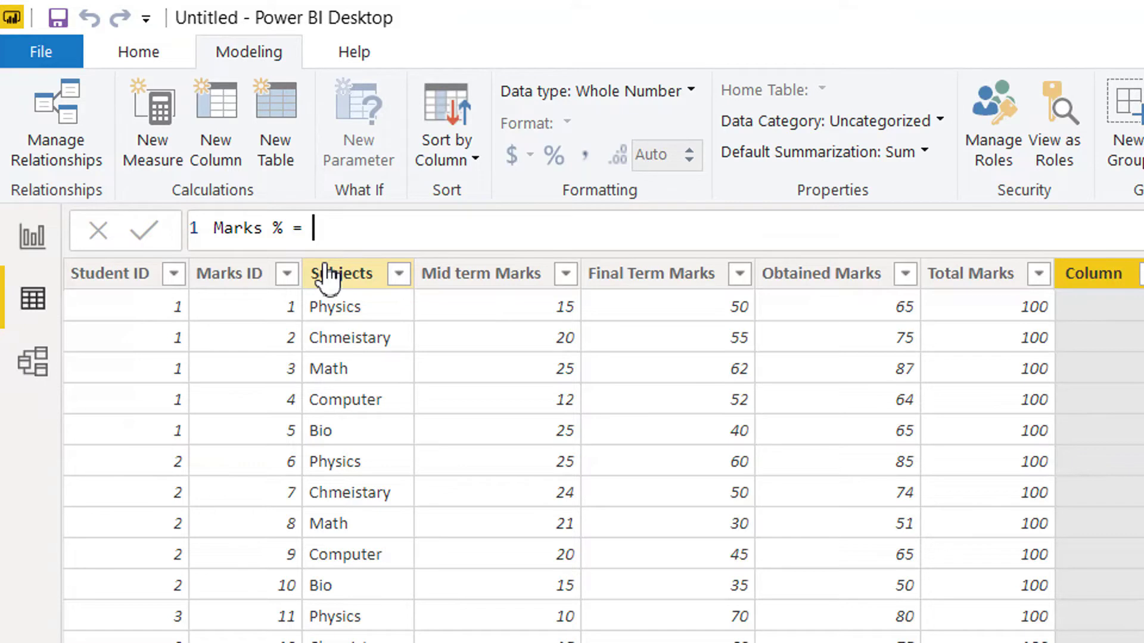
# - Define the Marks % column as Marks[Obtained Marks] / Marks[Total Marks]
pyautogui.write('obt')
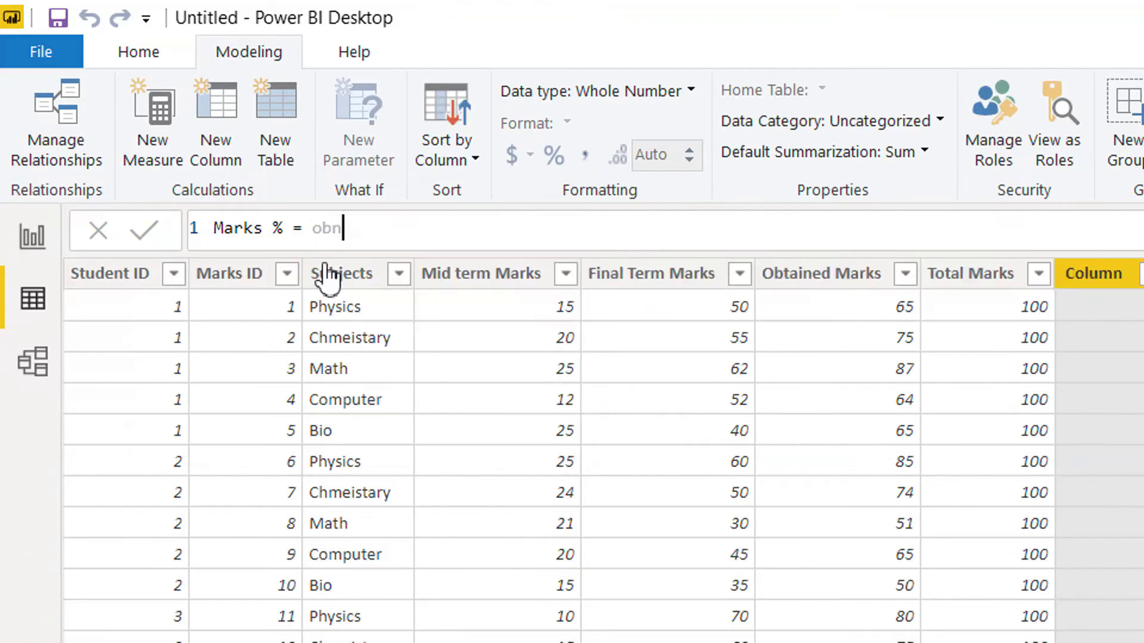
pyautogui.press('Tab')
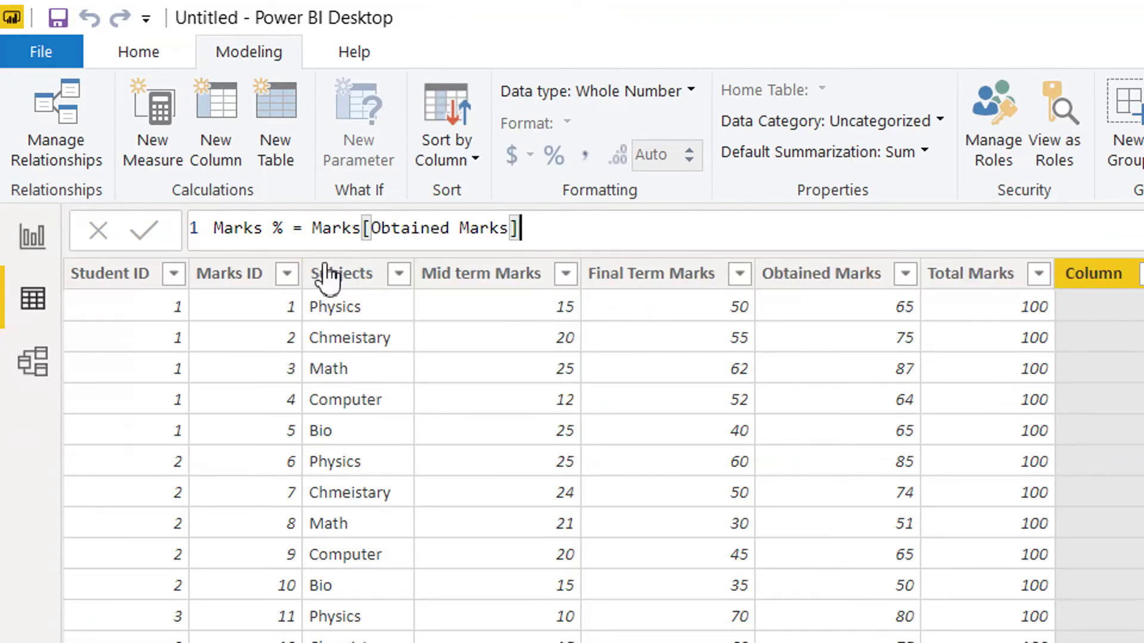
pyautogui.write('/ ')
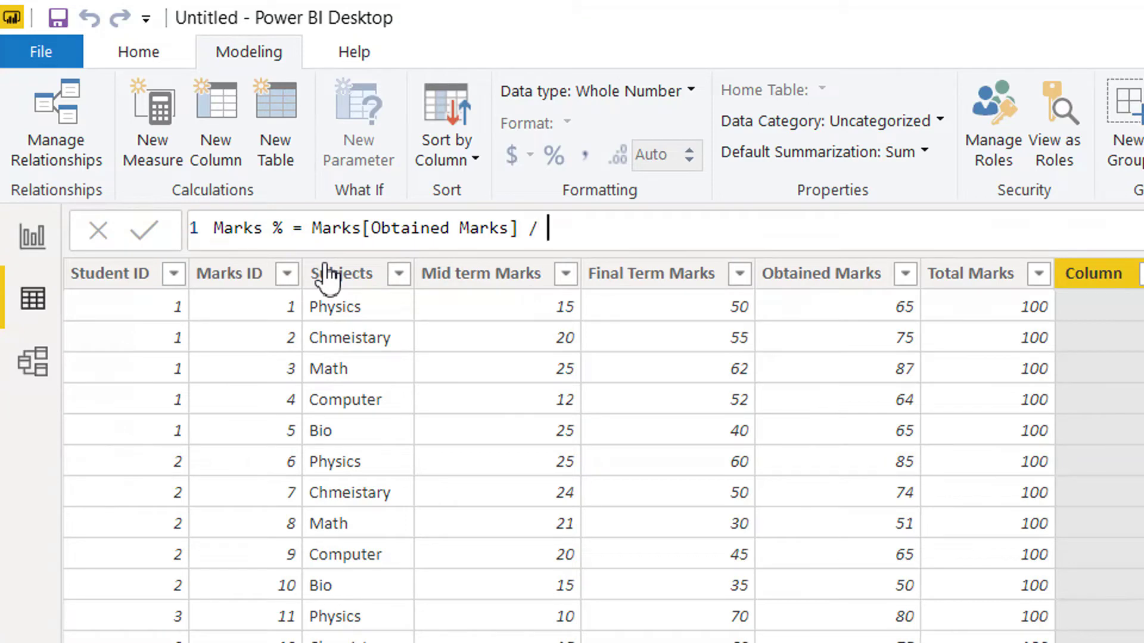
pyautogui.write('tot')
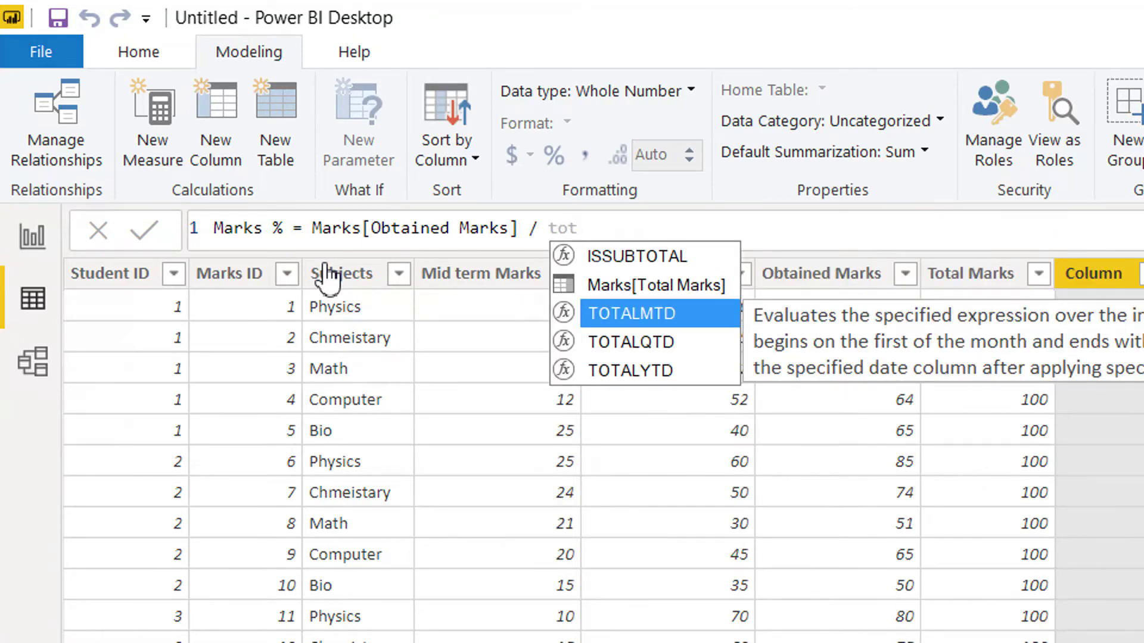
pyautogui.press('Up')
pyautogui.press('Tab')
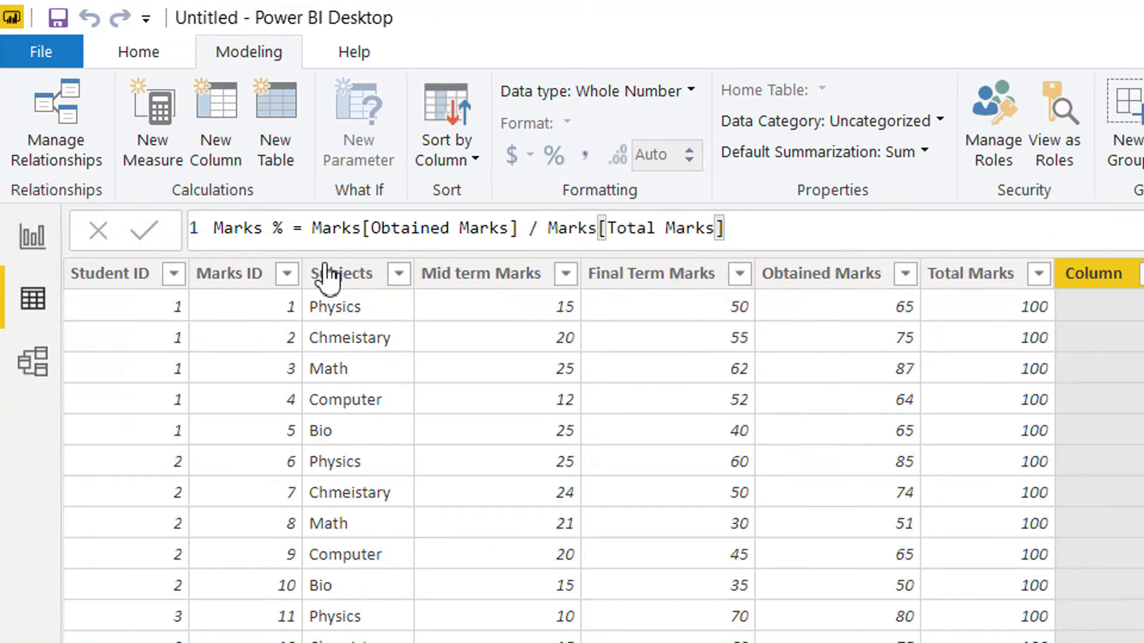
pyautogui.press('Return')
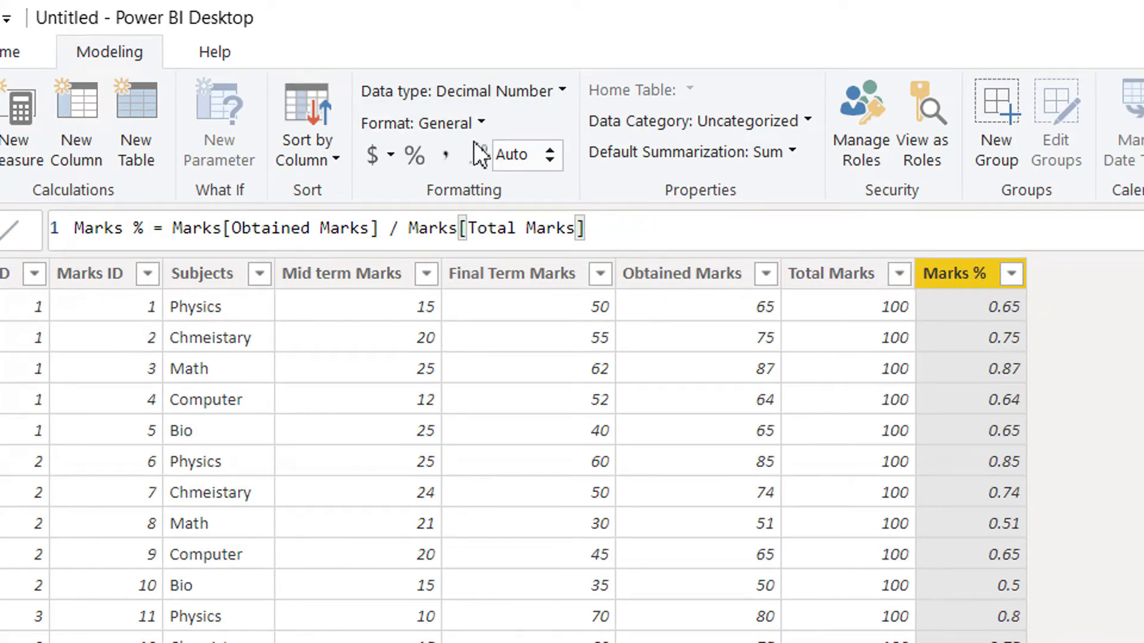
# - Format the Marks % column as a percentage with 1 decimal place
pyautogui.click(419, 163)
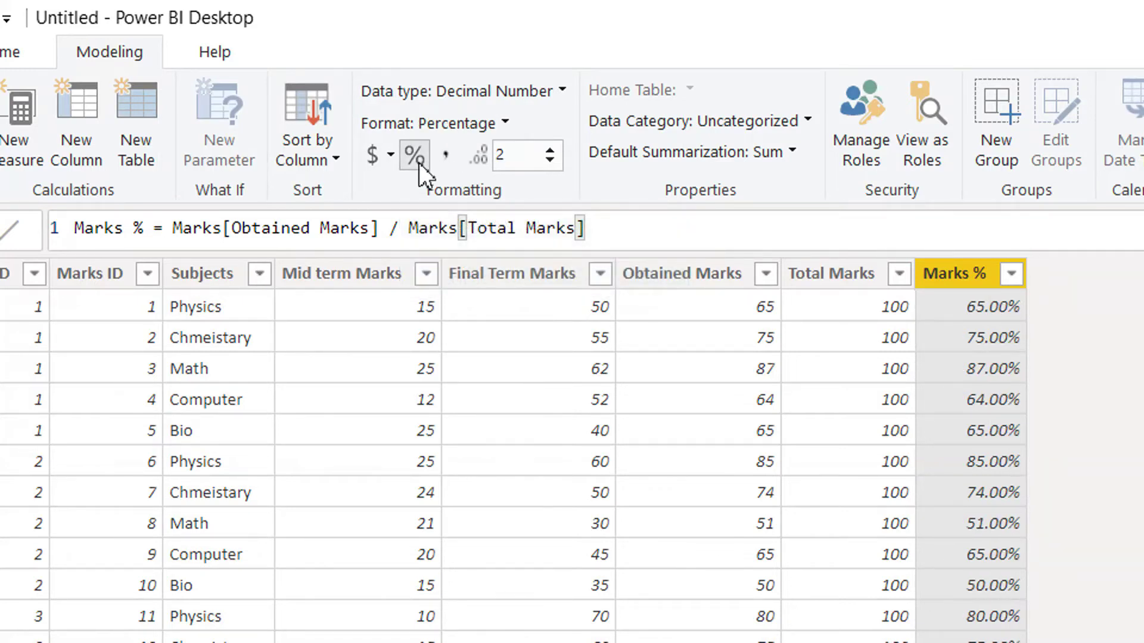
pyautogui.click(545, 163)
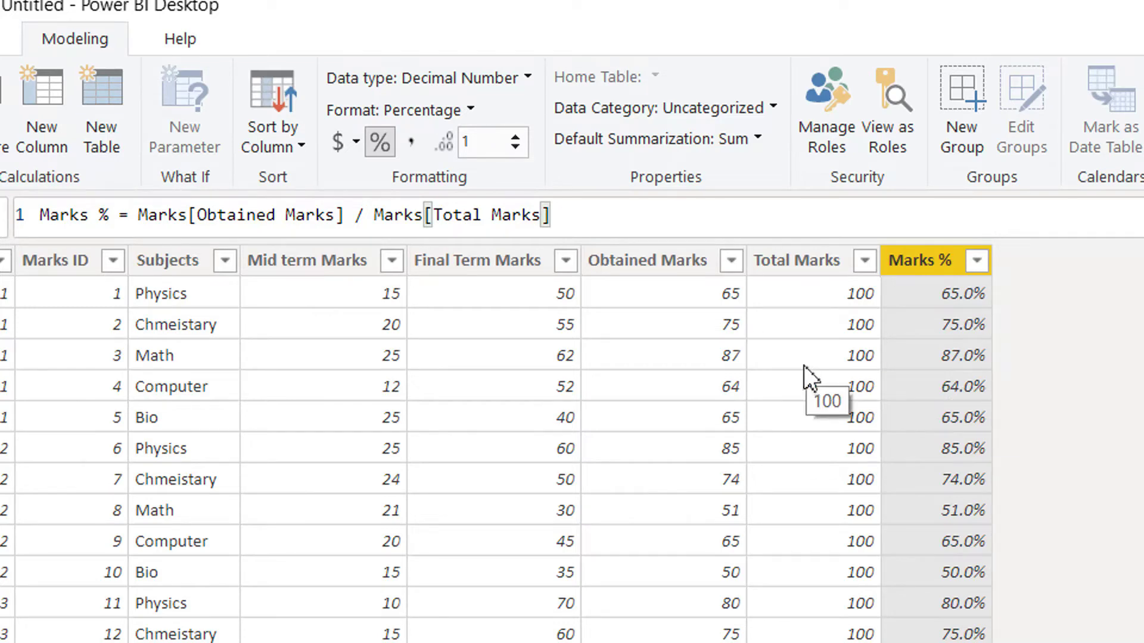
# - On the blank report page, create a table visual listing Student Name from Students and Subjects from Marks
pyautogui.click(36, 230)
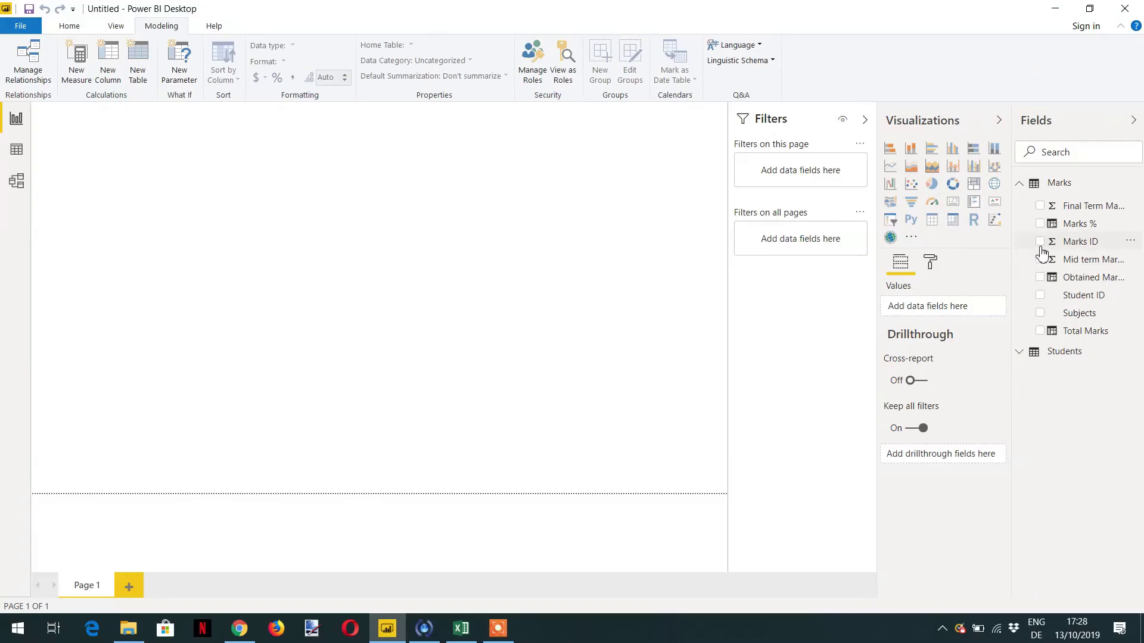
pyautogui.click(1019, 357)
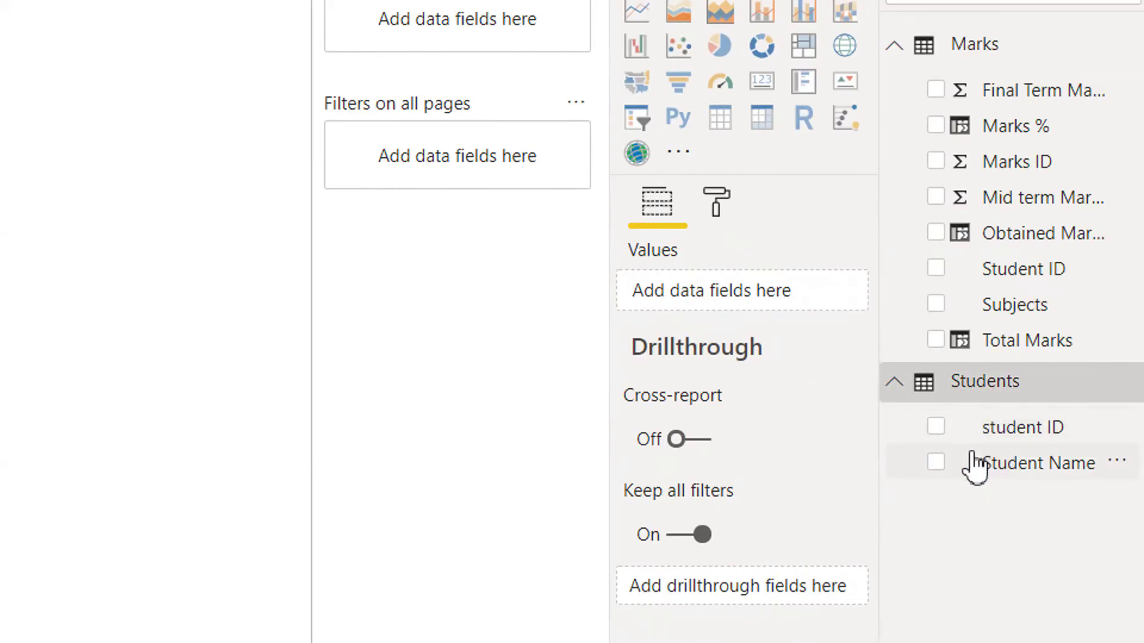
pyautogui.click(948, 463)
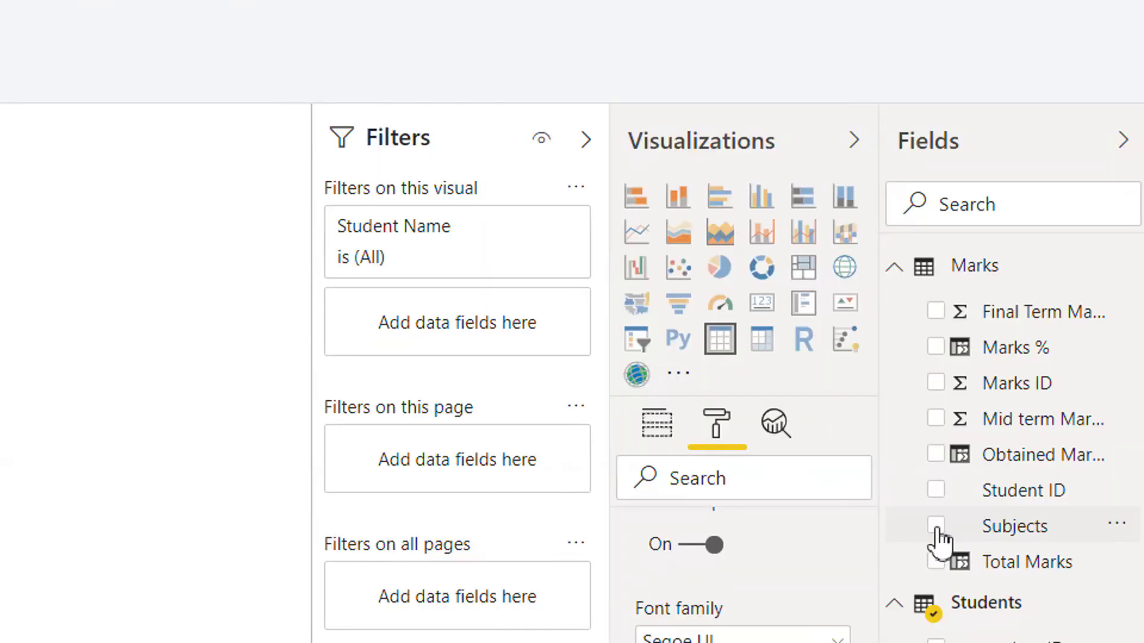
pyautogui.click(936, 525)
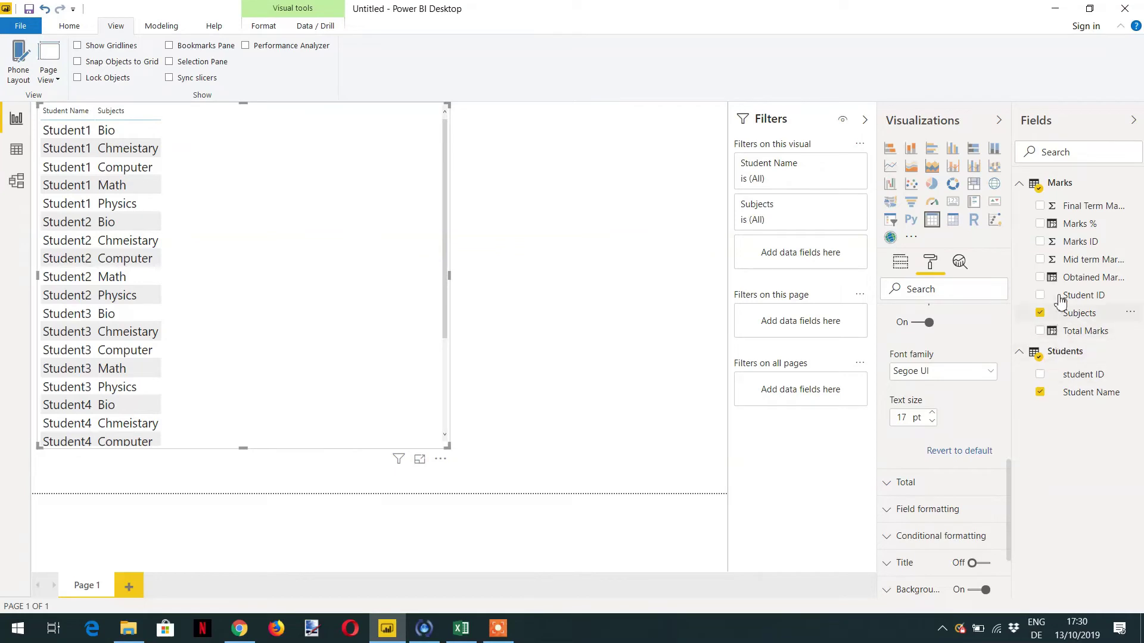
# - Add Marks % to the table visual and remove Subjects so it lists one percentage per student
pyautogui.click(1040, 225)
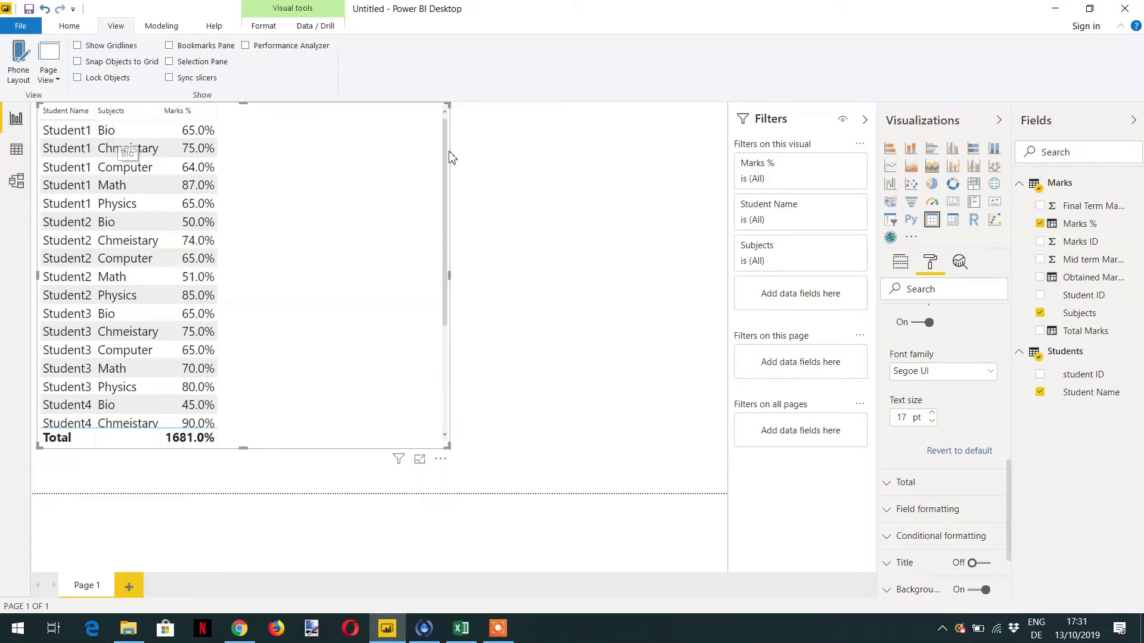
pyautogui.click(900, 263)
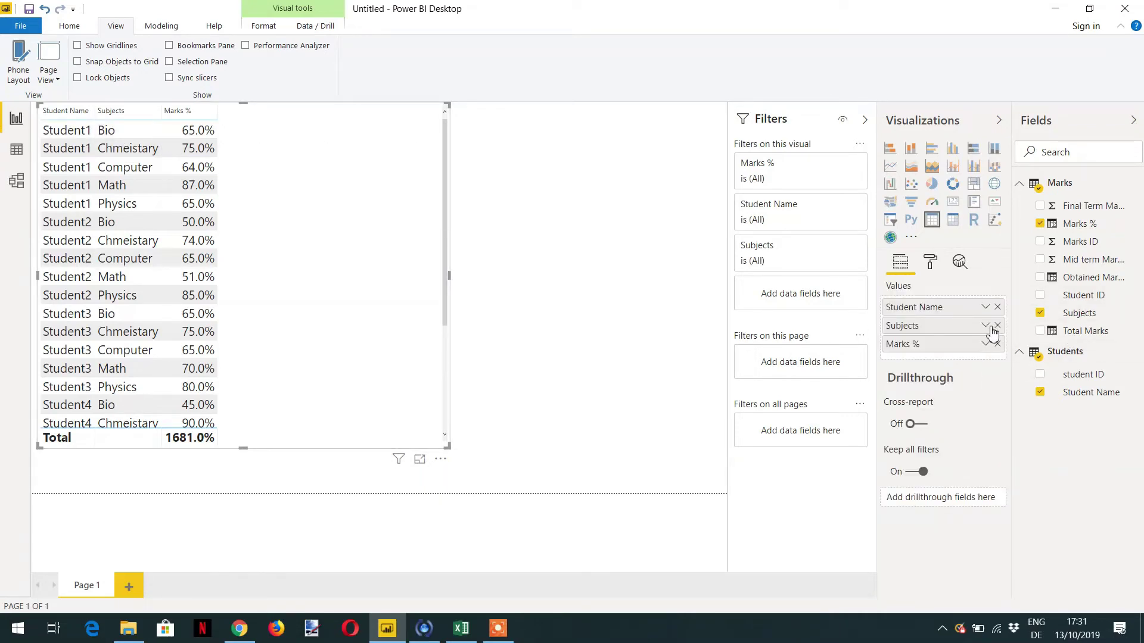
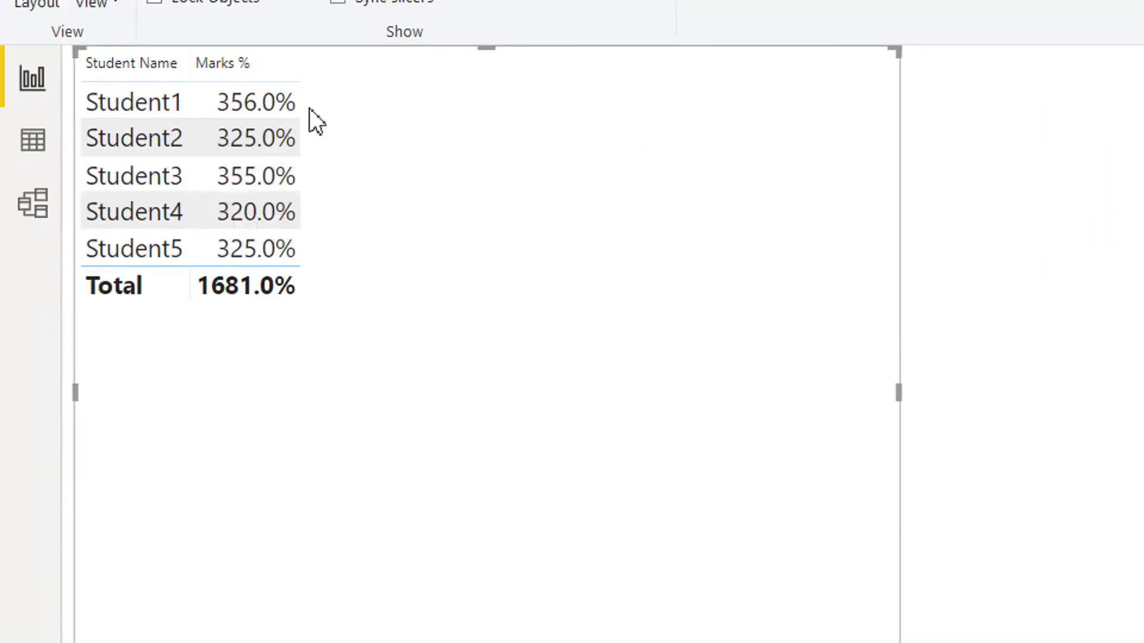
pyautogui.moveTo(299, 126)
pyautogui.mouseDown()
pyautogui.moveTo(230, 120)
pyautogui.moveTo(306, 120)
pyautogui.mouseUp()
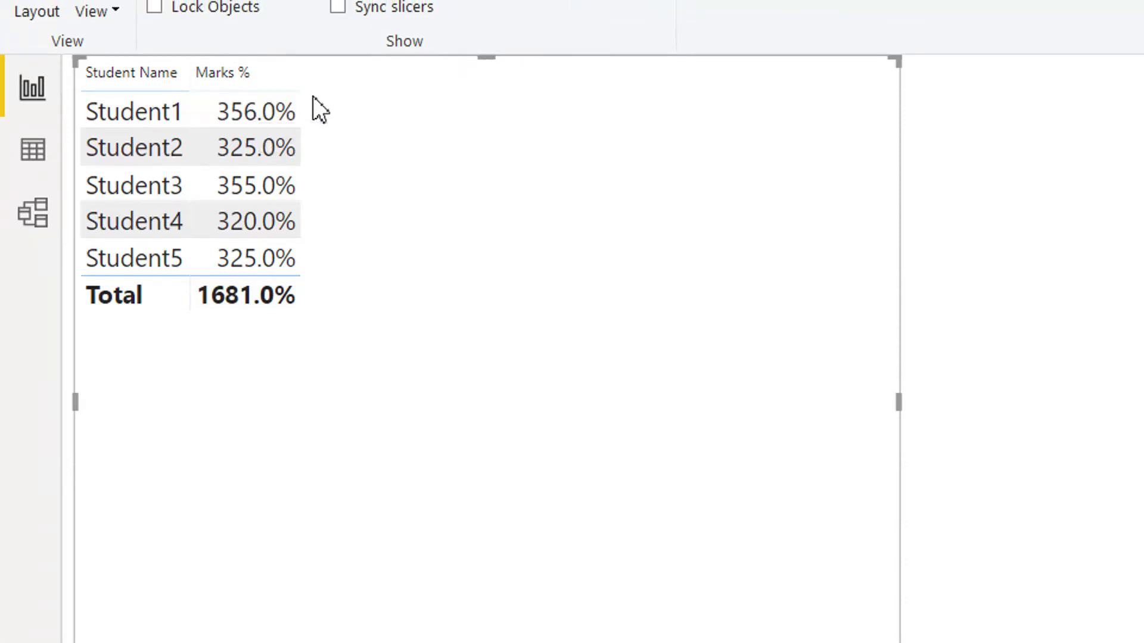
pyautogui.moveTo(306, 138); pyautogui.dragTo(268, 114)
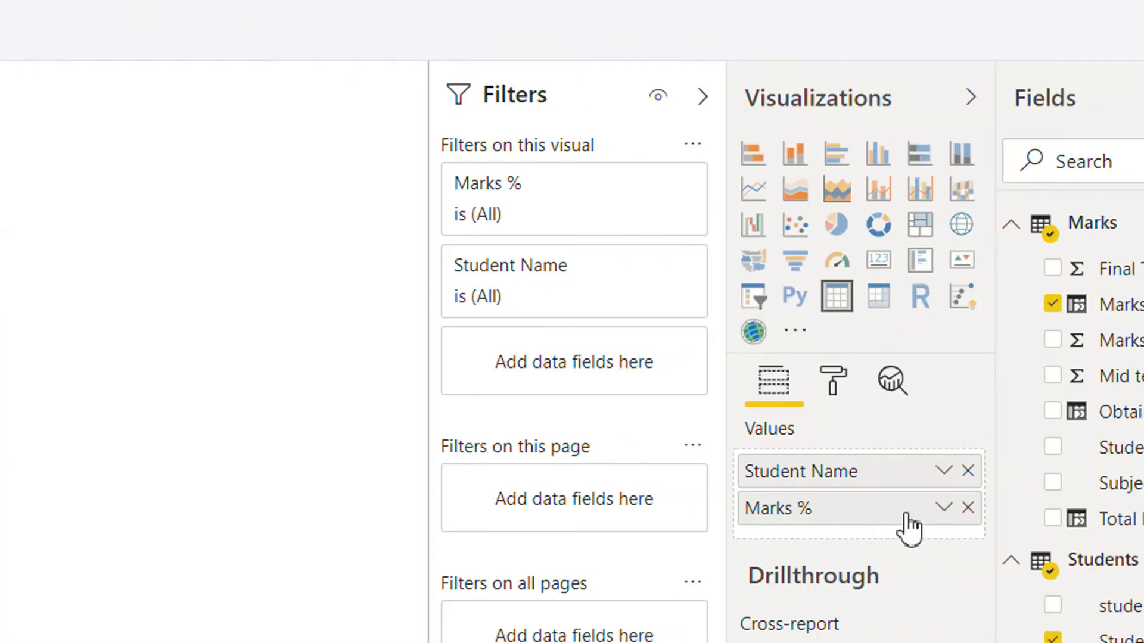
# - Keep Marks % summarized as Sum and compare the report table with the per-subject rows in the Marks data
pyautogui.click(945, 513)
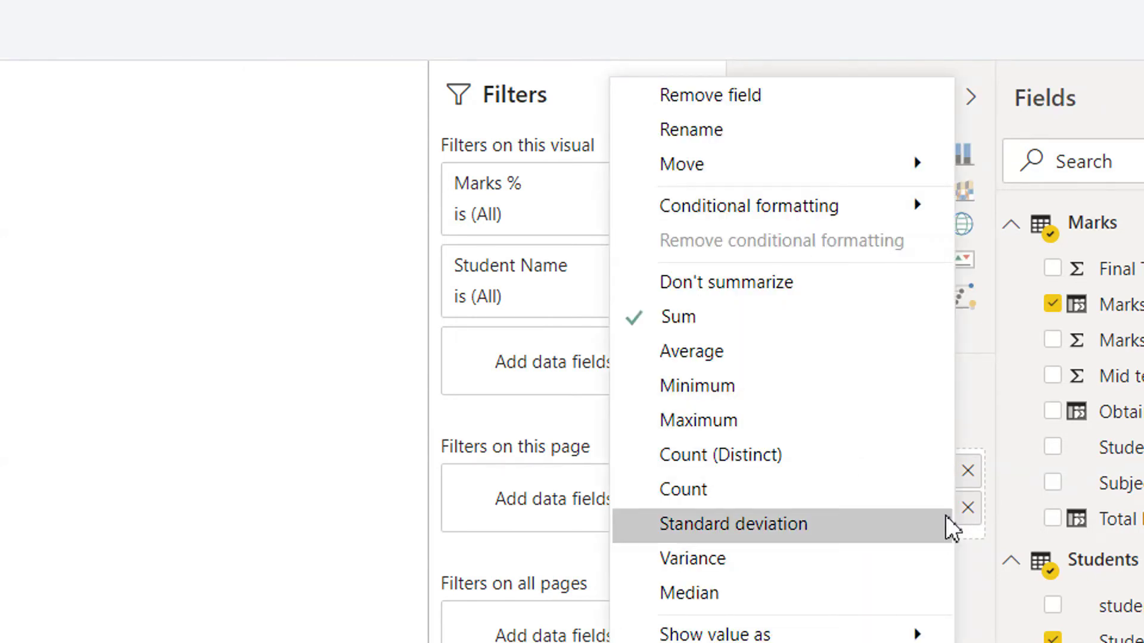
pyautogui.click(720, 321)
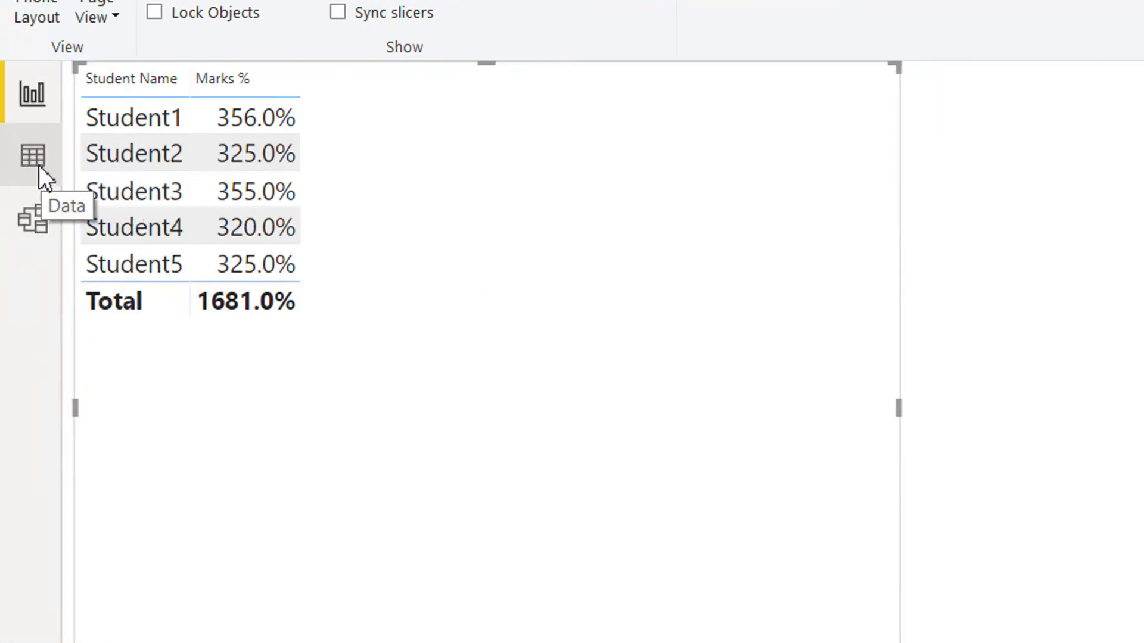
pyautogui.click(39, 165)
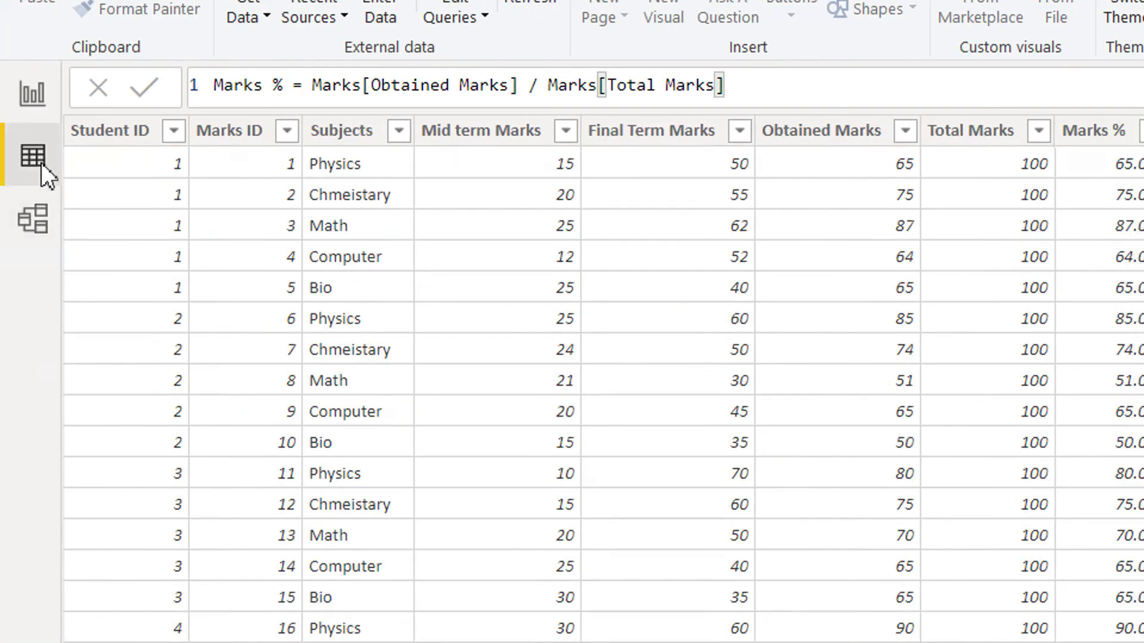
pyautogui.click(39, 111)
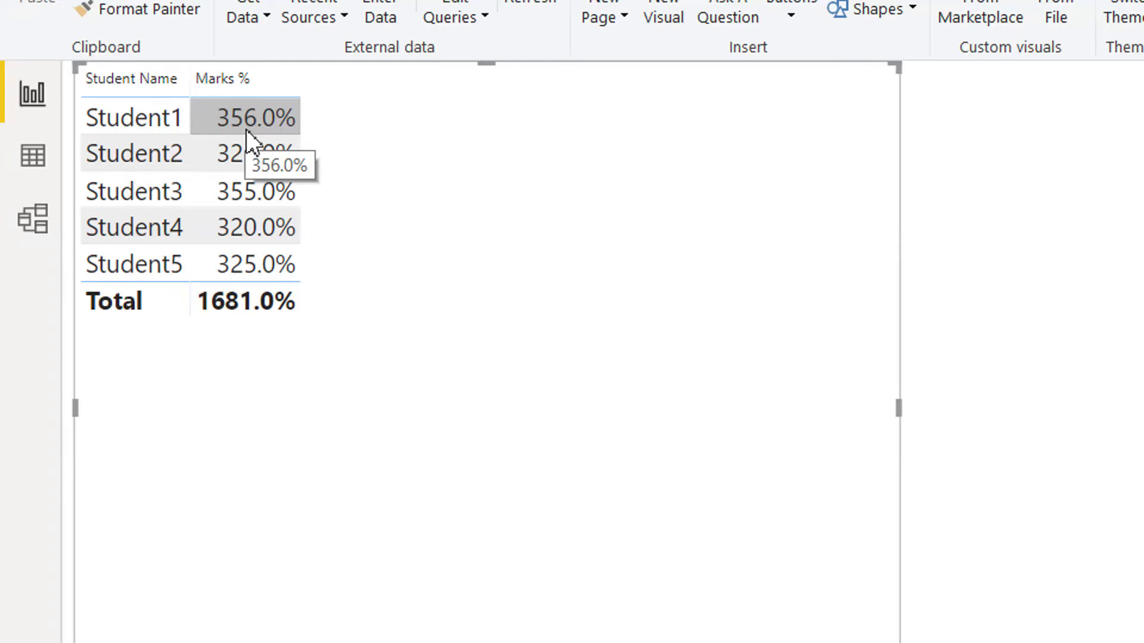
pyautogui.click(57, 154)
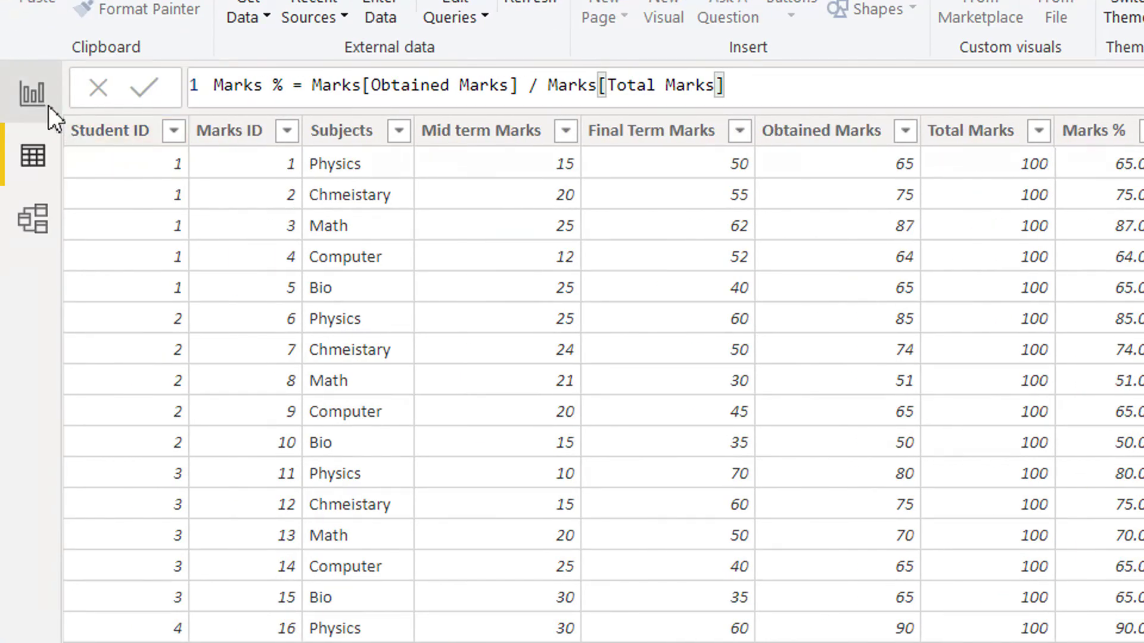
pyautogui.click(48, 105)
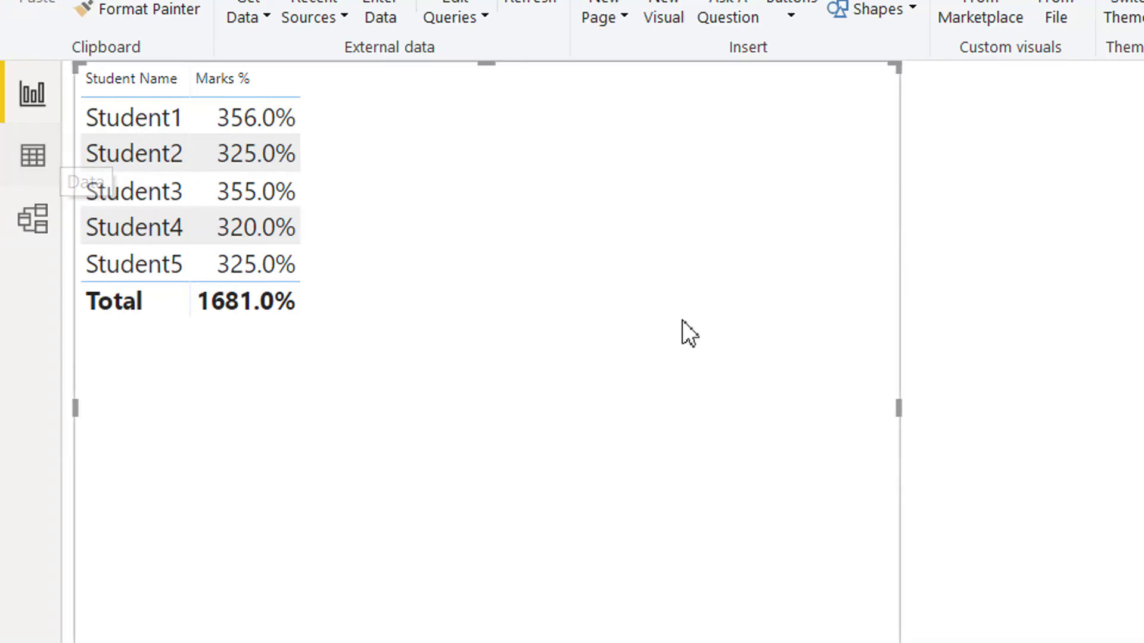
# - Add the Obtained Marks and Total Marks columns from the Marks table to the table visual
pyautogui.press('Escape')
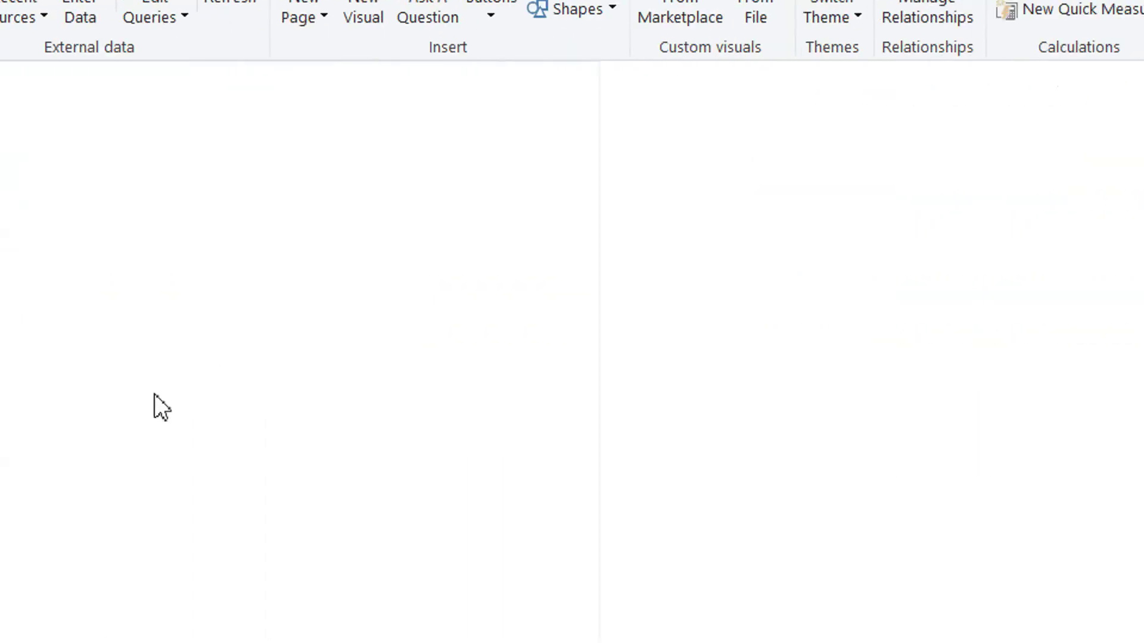
pyautogui.click(10, 375)
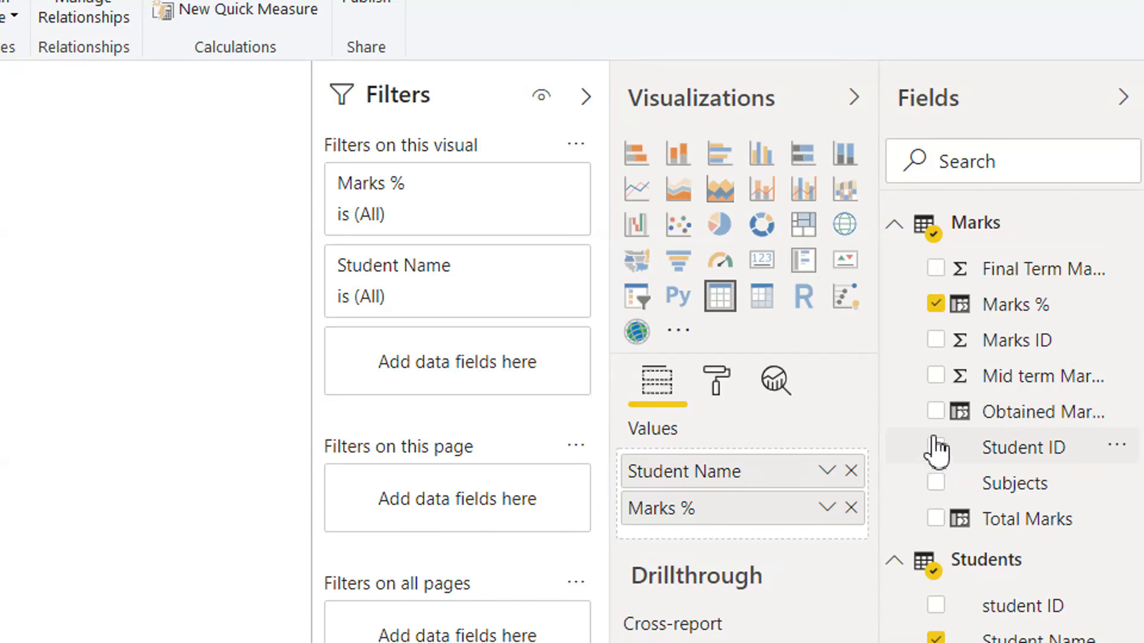
pyautogui.click(935, 413)
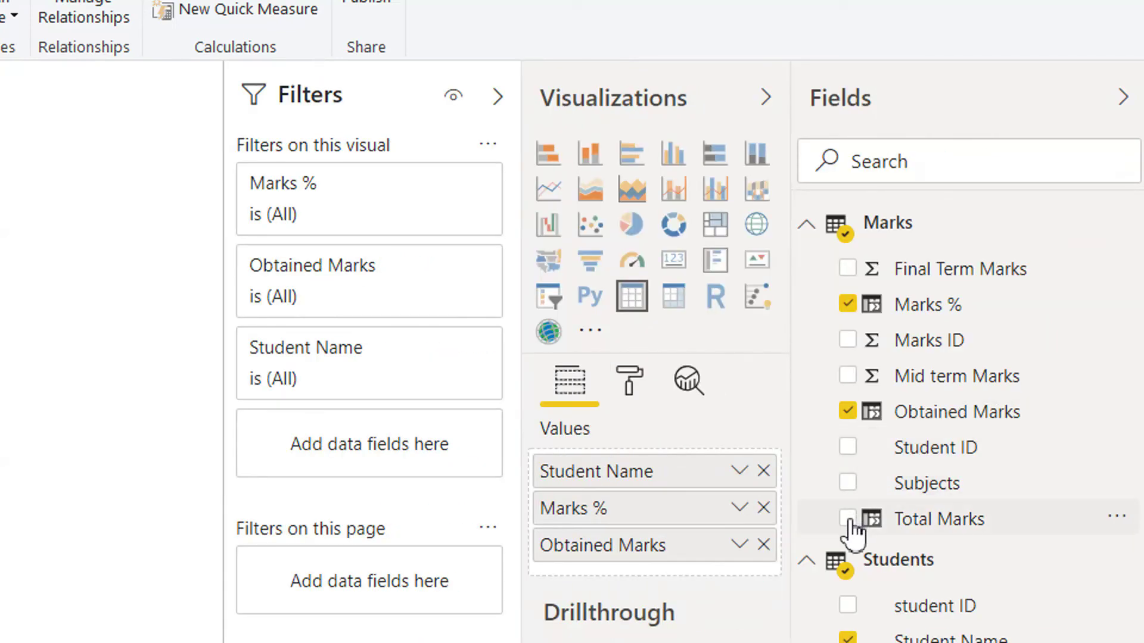
pyautogui.click(848, 519)
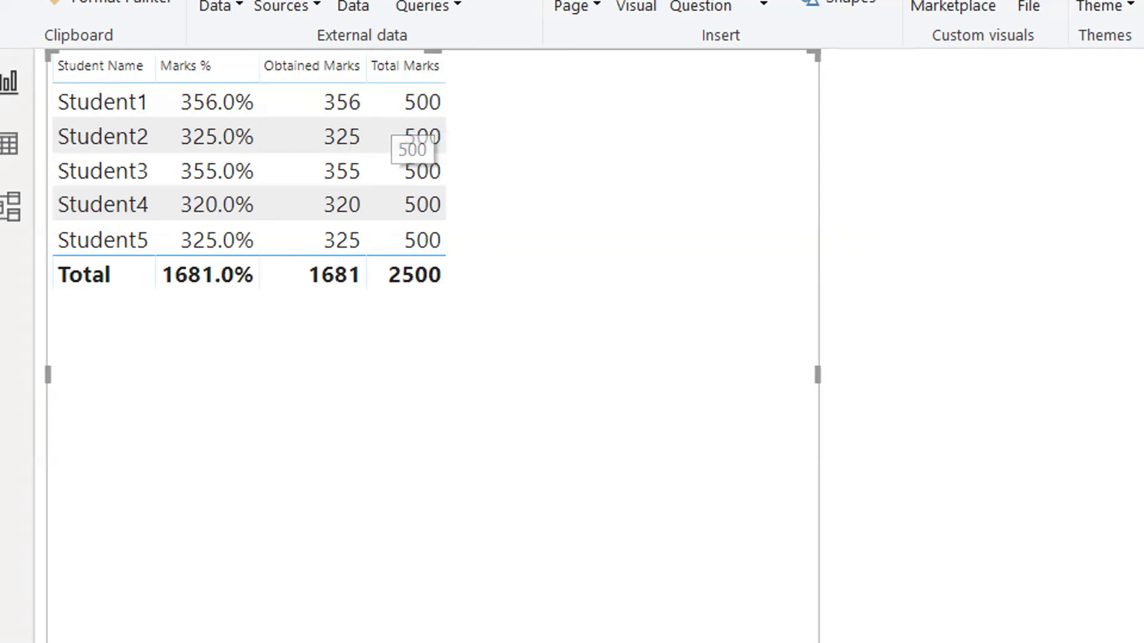
# - Open the Windows Calculator and divide Student1's obtained marks, 356, by the total marks, 500
pyautogui.click(24, 614)
pyautogui.click(24, 613)
pyautogui.click(24, 613)
pyautogui.write('c')
pyautogui.press('Return')
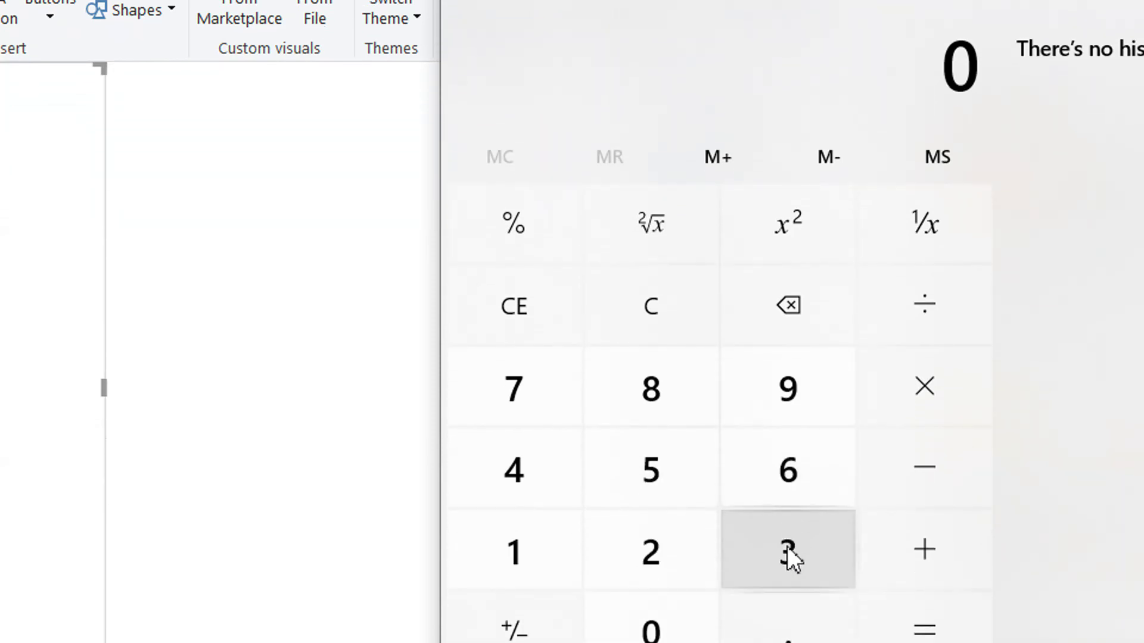
pyautogui.click(787, 546)
pyautogui.click(674, 483)
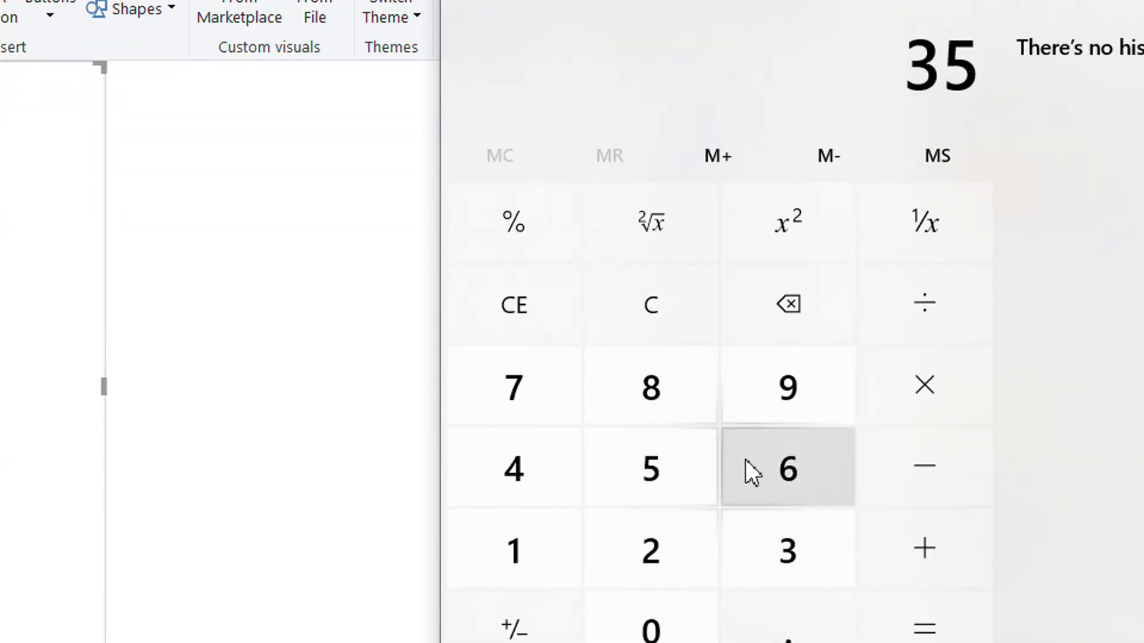
pyautogui.click(748, 459)
pyautogui.click(945, 305)
pyautogui.click(528, 571)
pyautogui.click(529, 565)
pyautogui.click(529, 565)
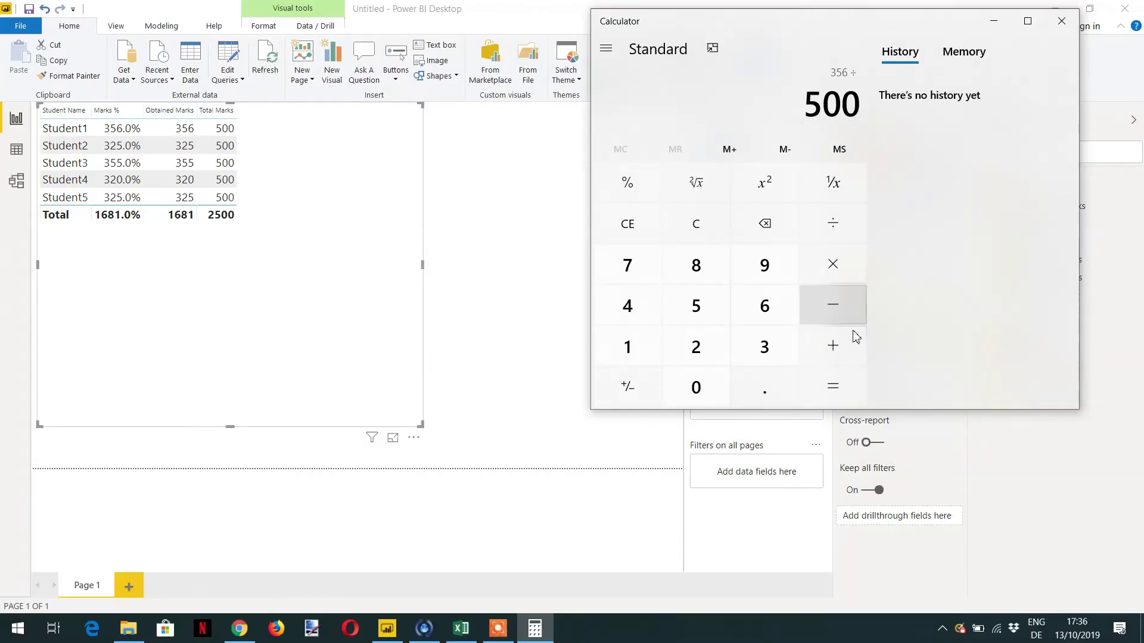
pyautogui.click(851, 389)
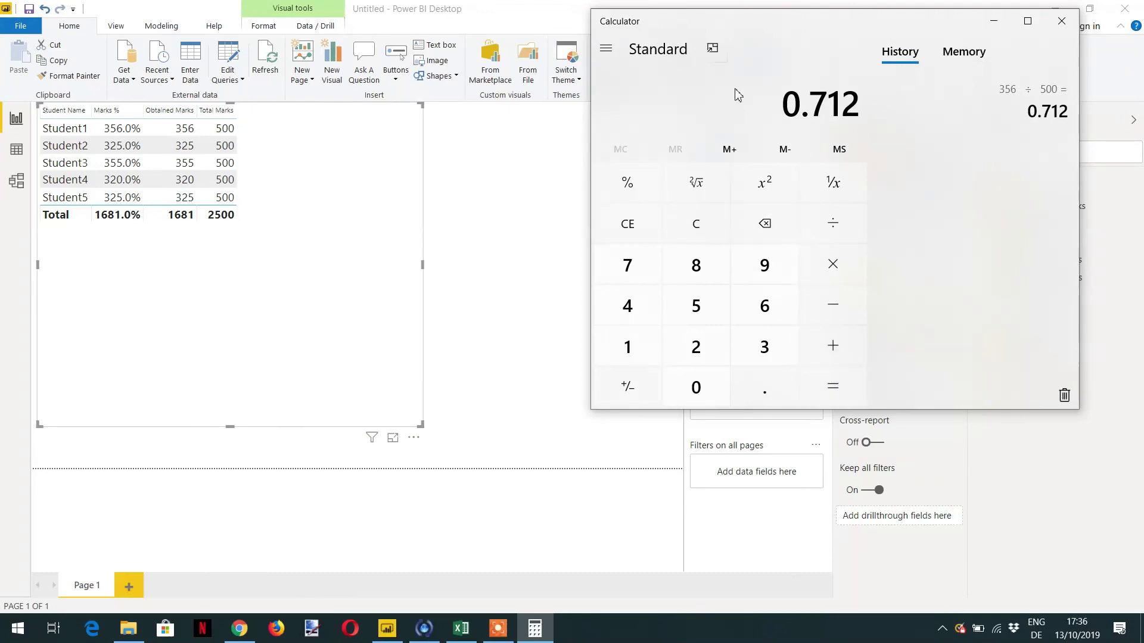